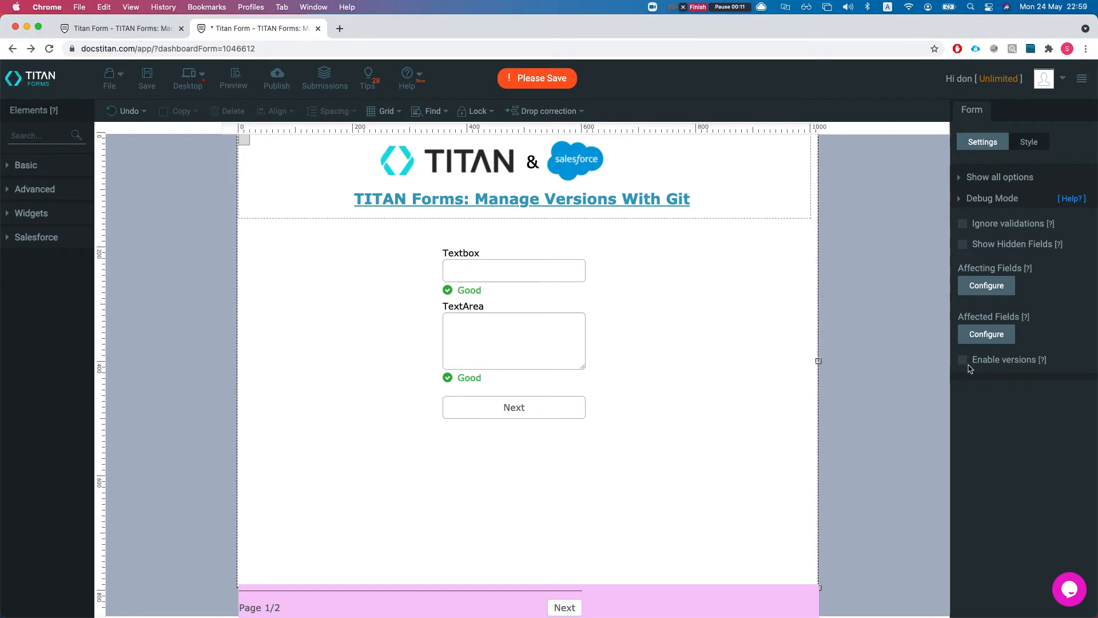
Enable versions for the form, apply the version settings and save the form.
left_click(966, 365)
left_click(978, 380)
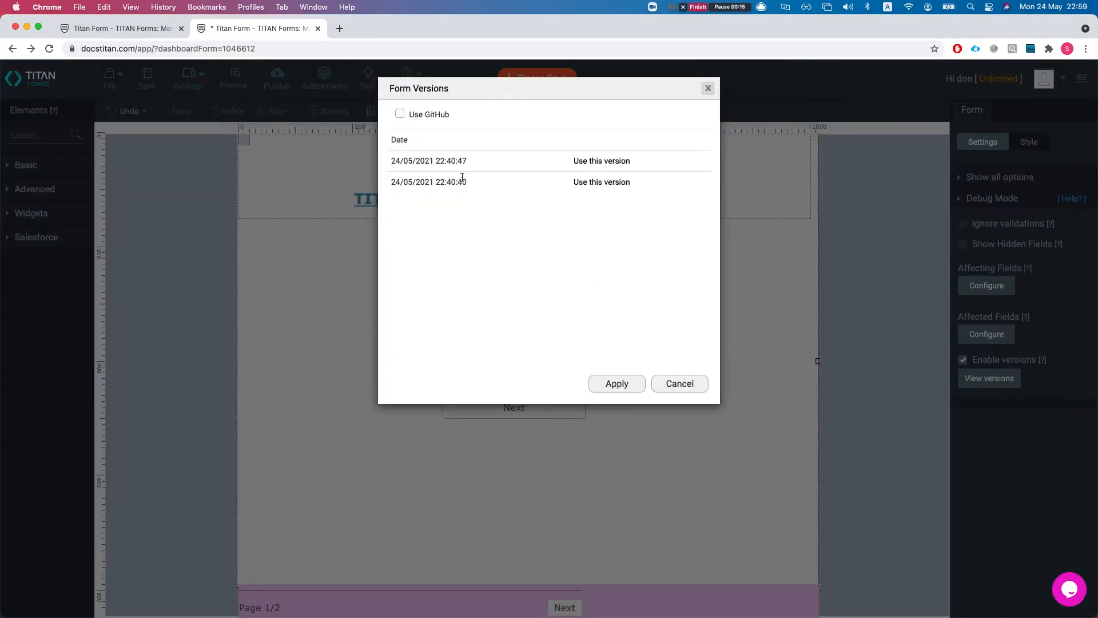
left_click(616, 384)
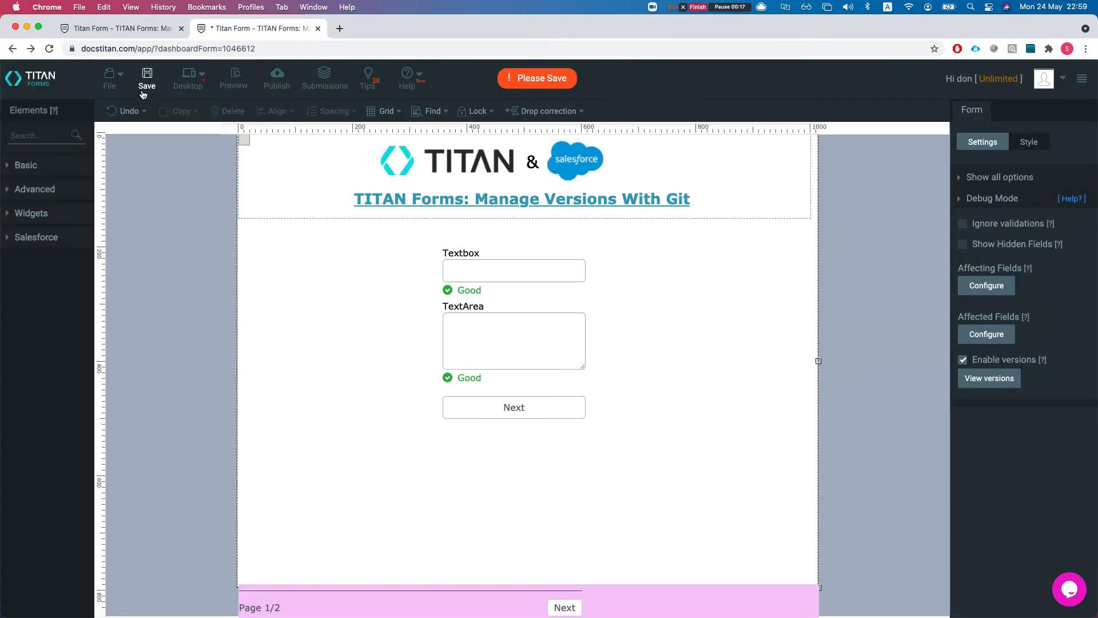
left_click(966, 380)
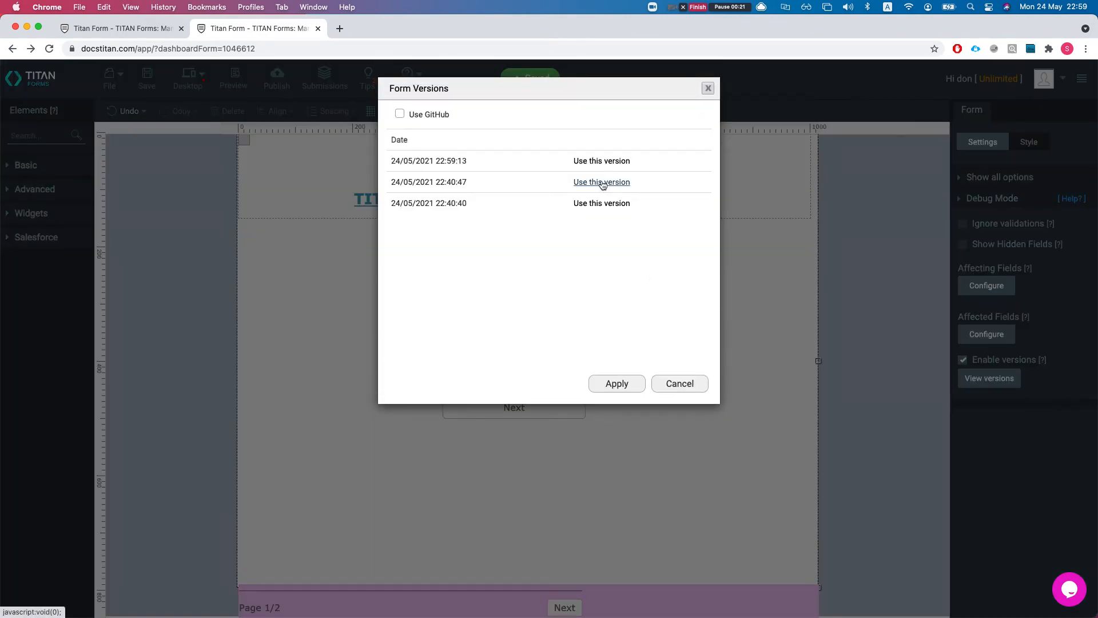
left_click(400, 114)
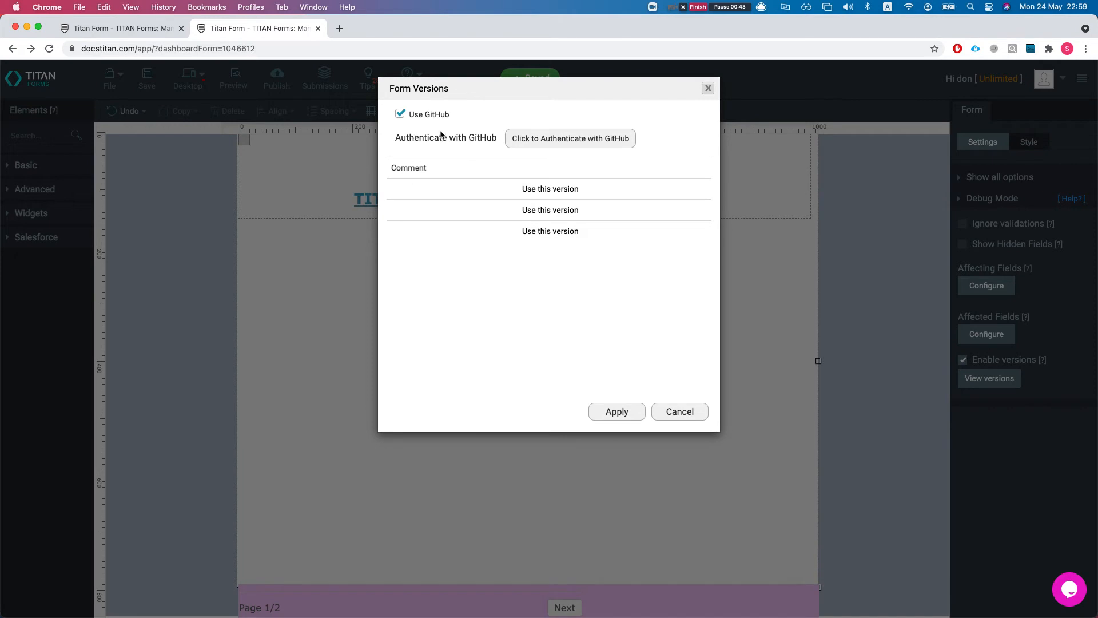
left_click(526, 144)
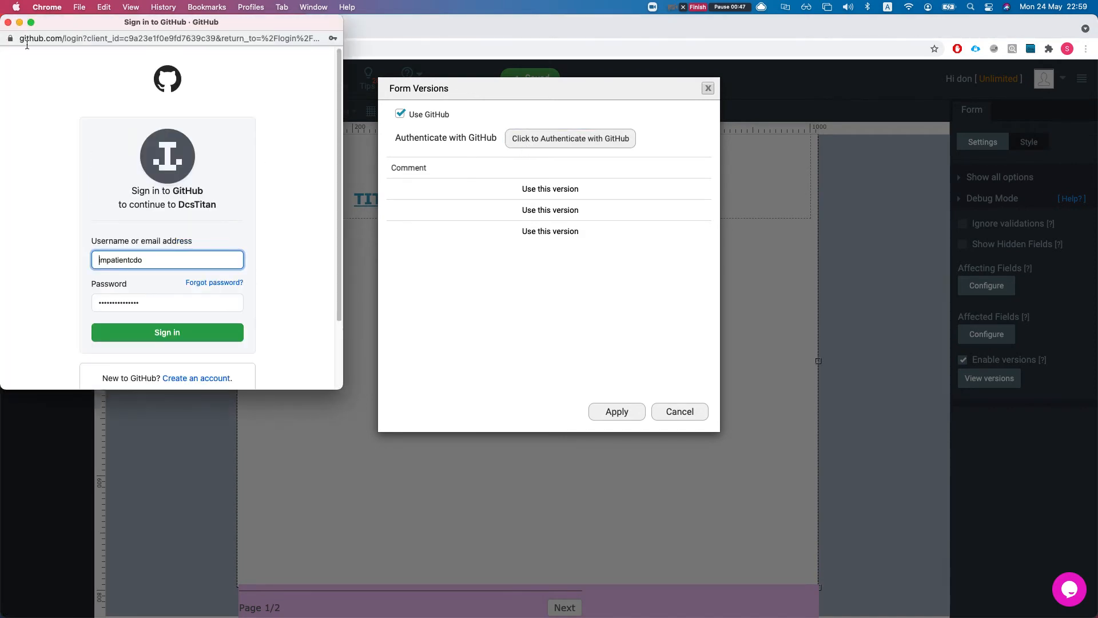
left_click(8, 22)
Grant access to GitHub in the account's push authentication settings, signing in with the prefilled GitHub credentials.
left_click(123, 31)
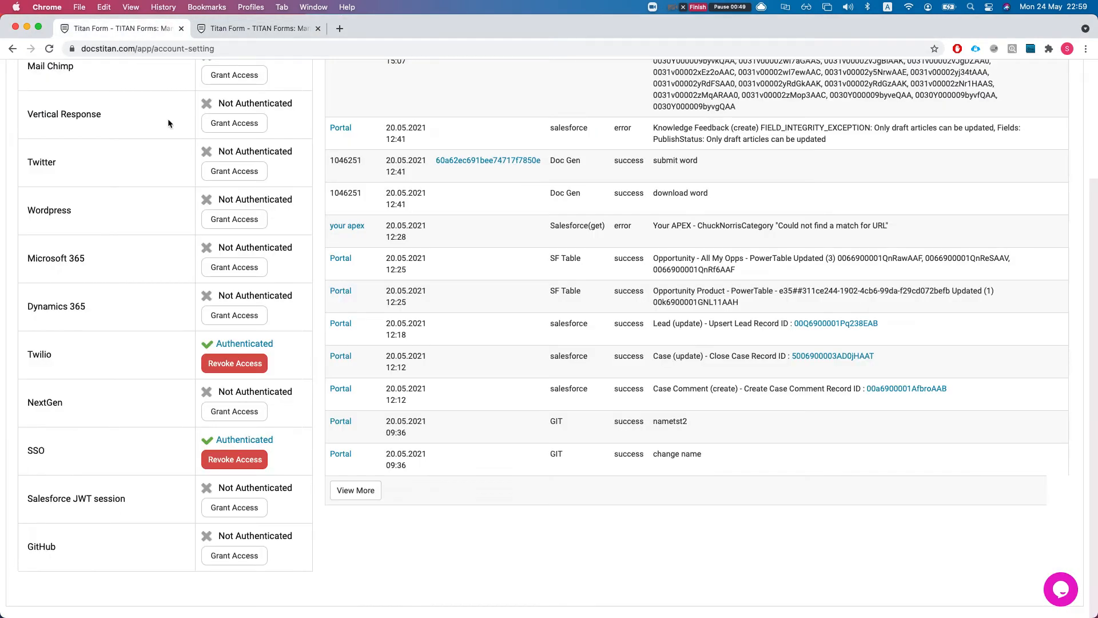
scroll(331, 195, "up", 2)
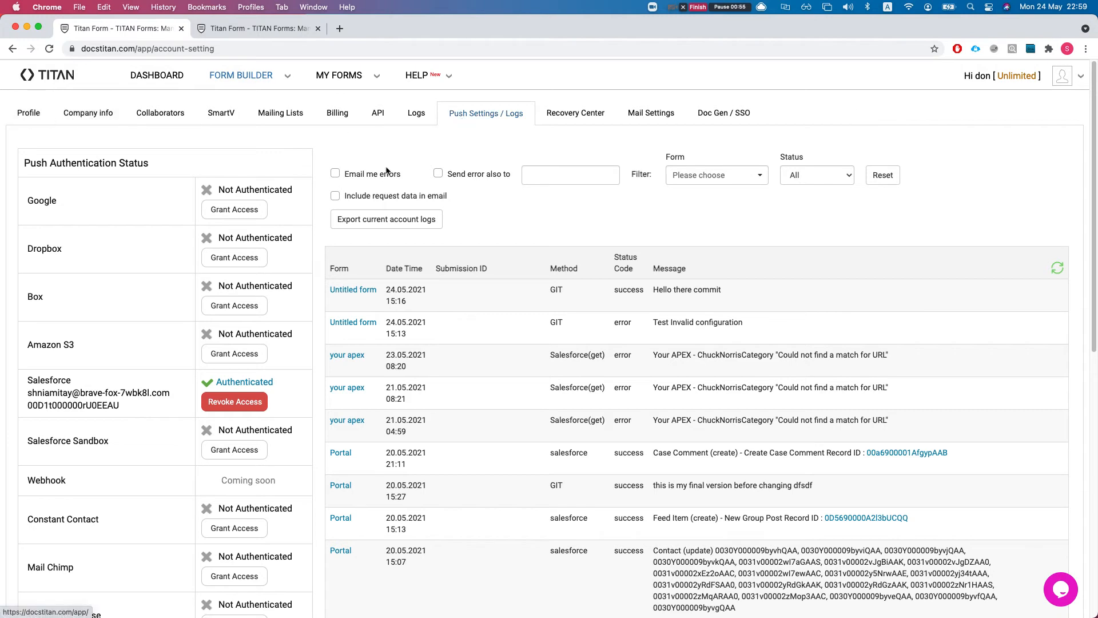
scroll(285, 255, "down", 5)
scroll(151, 265, "down", 5)
left_click(236, 554)
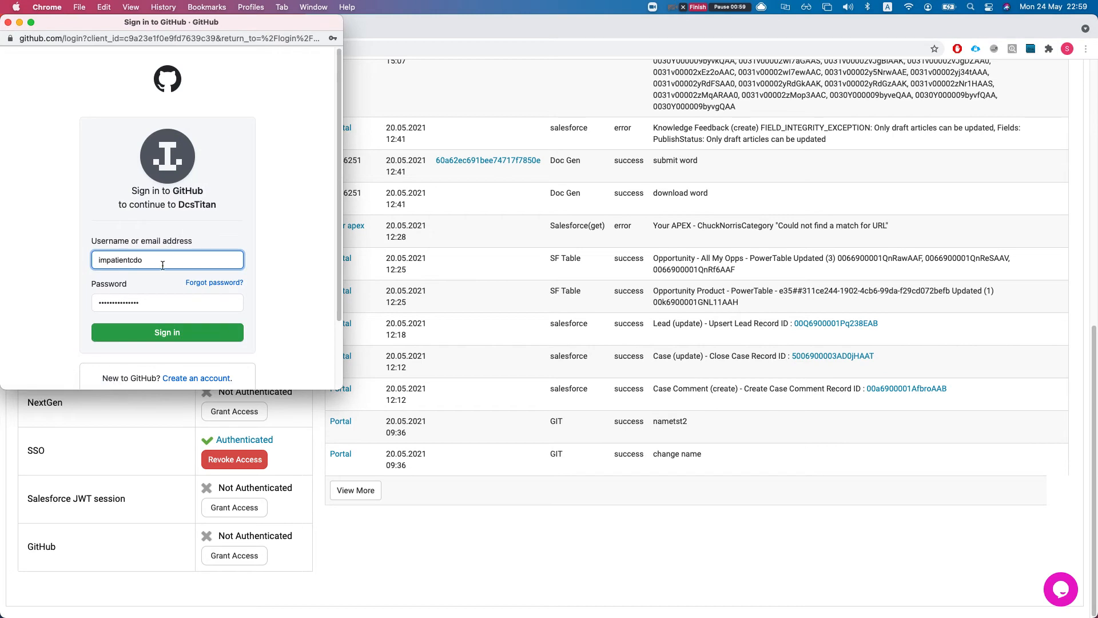
left_click(160, 332)
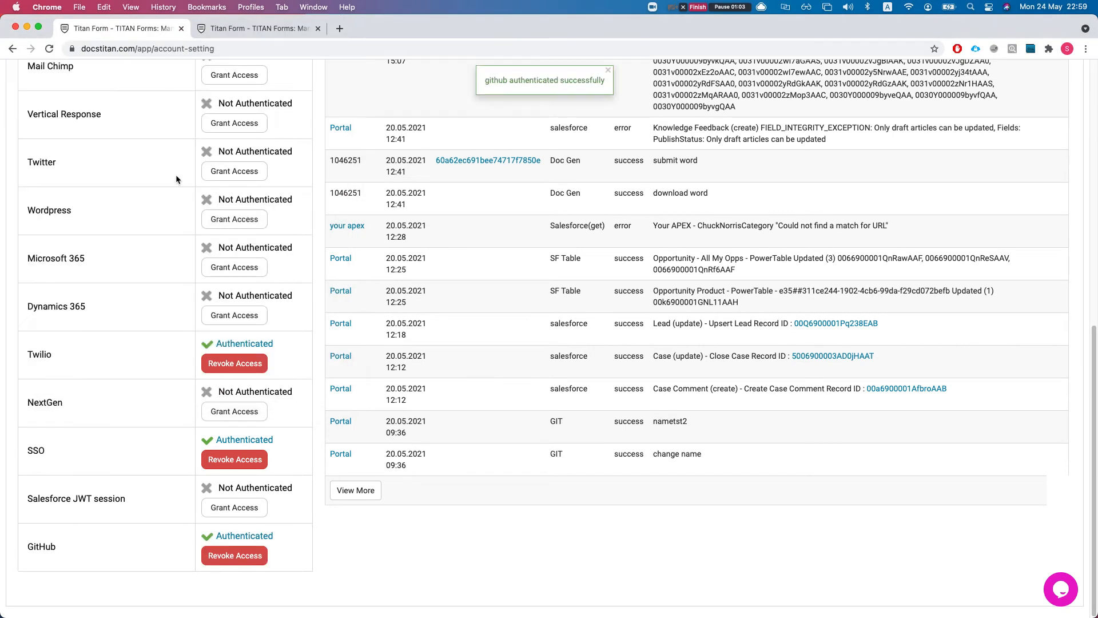
Enable authenticated GitHub versioning for the form, with TITANRepo as the repository.
left_click(270, 29)
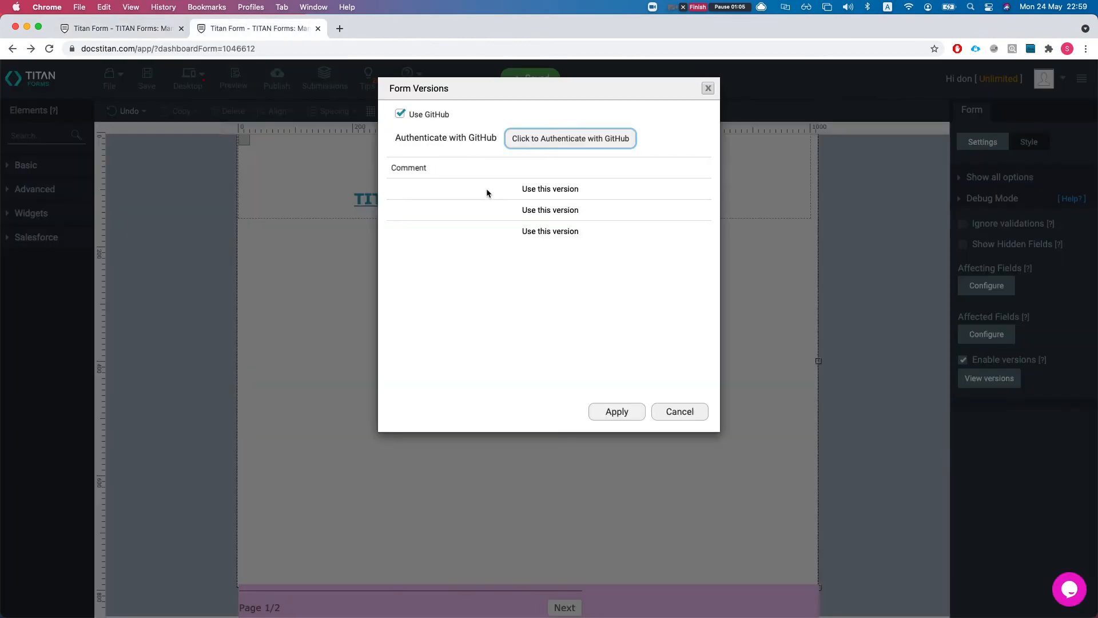
left_click(708, 89)
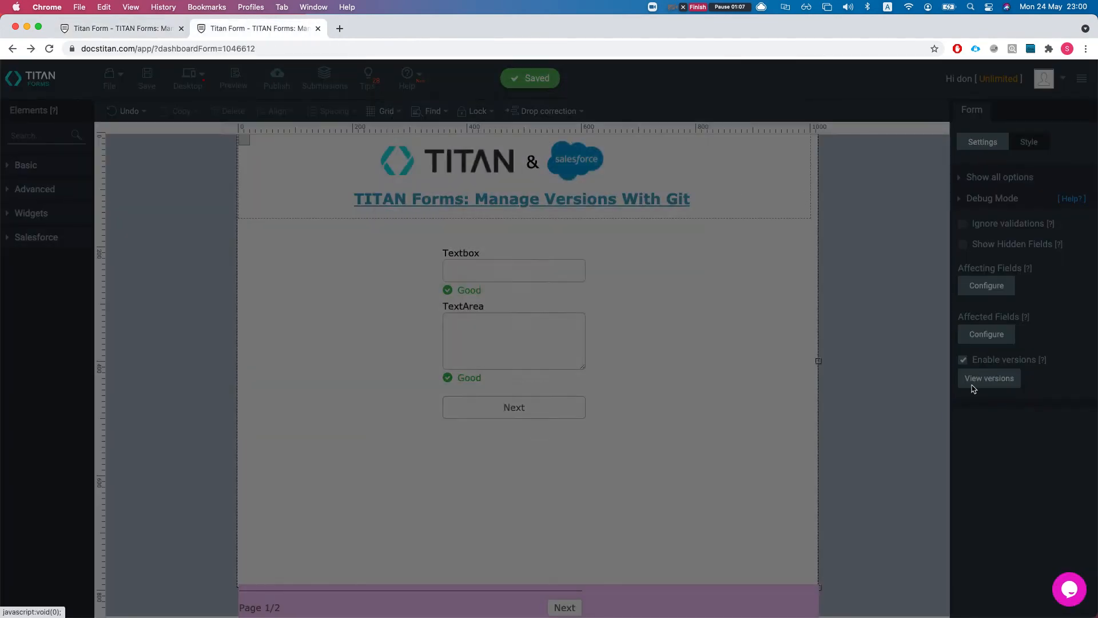
left_click(988, 378)
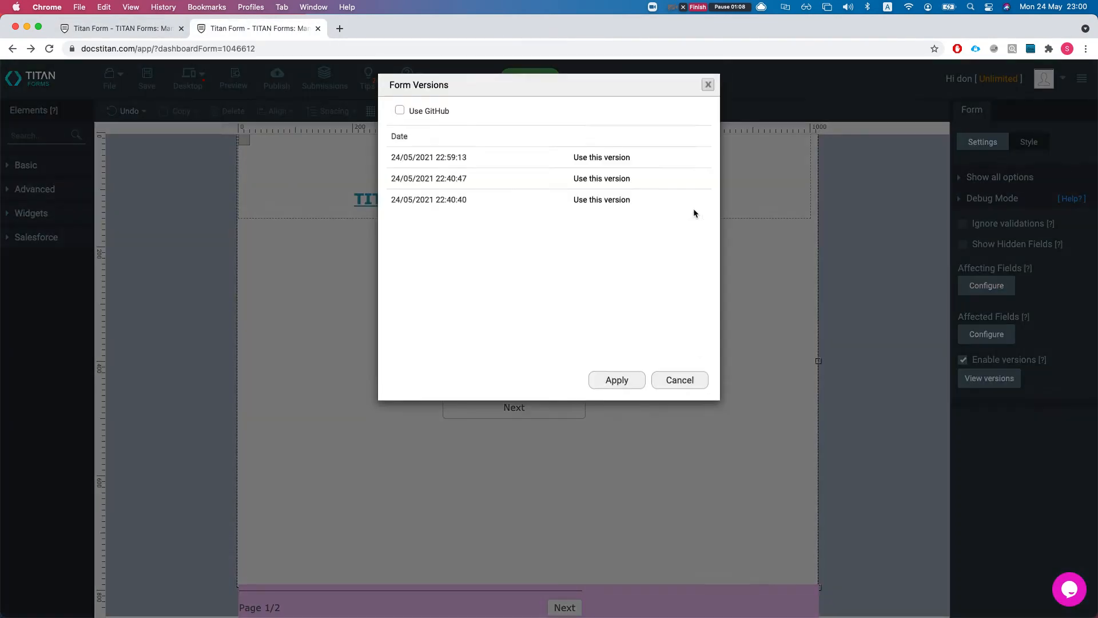
left_click(400, 114)
left_click(549, 146)
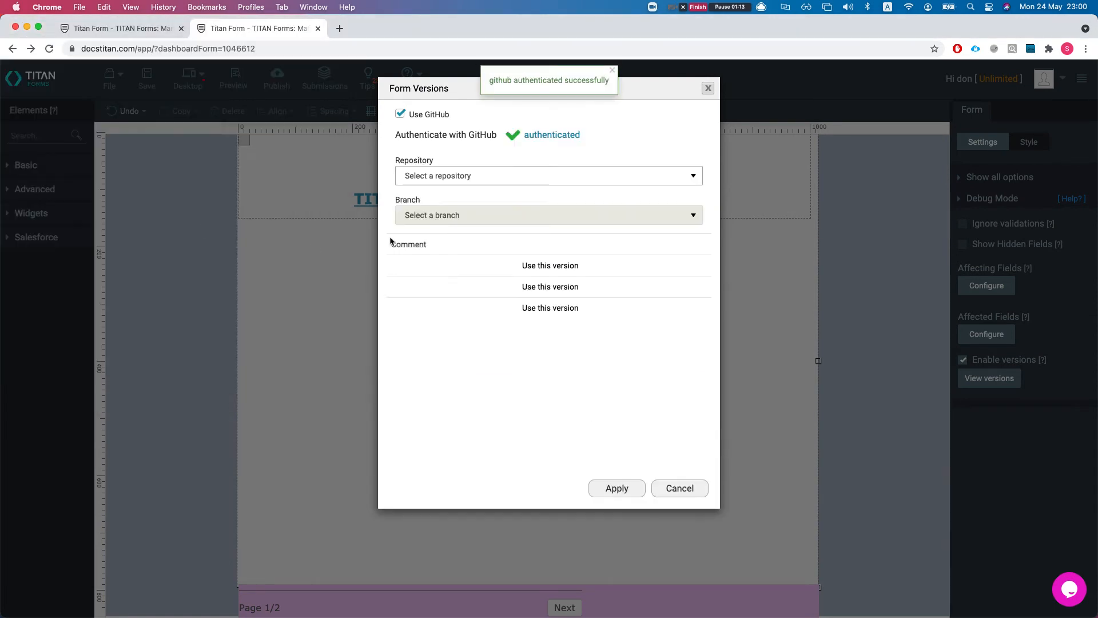
left_click(442, 178)
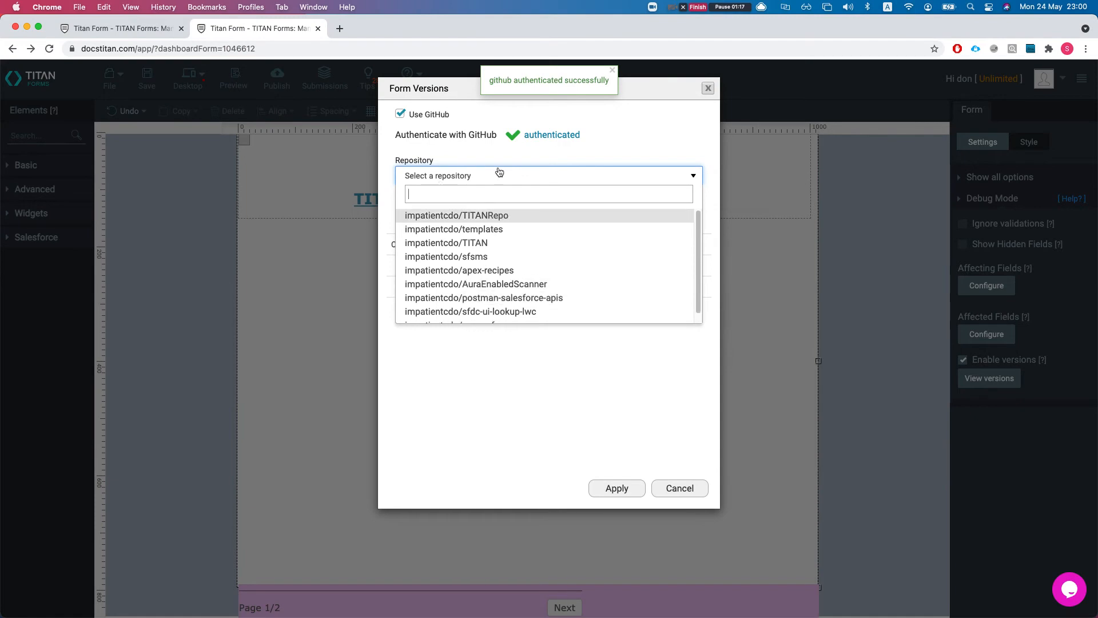
left_click(479, 221)
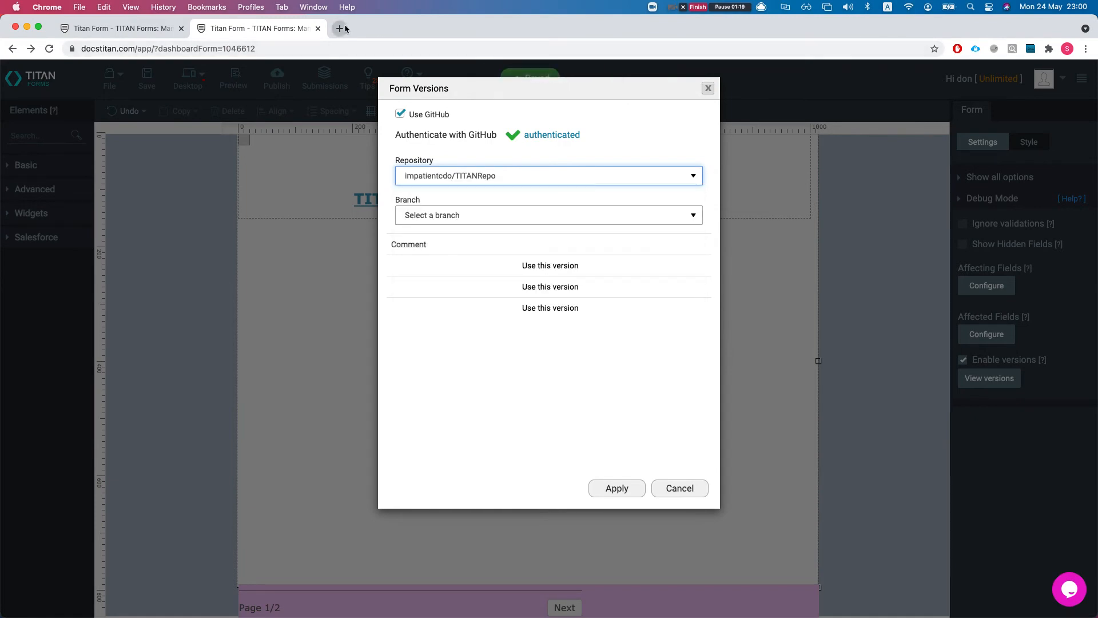
Find the GitHub site in a new browser tab and open the TITANRepo repository to examine its contents.
left_click(339, 28)
type("git")
key("Return")
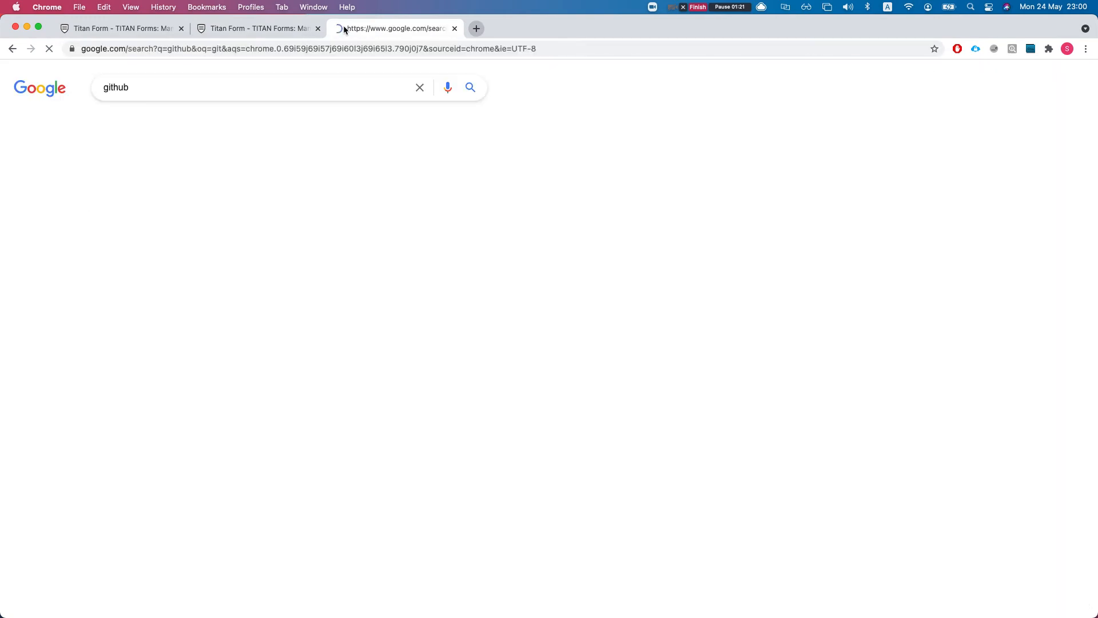
left_click(178, 187)
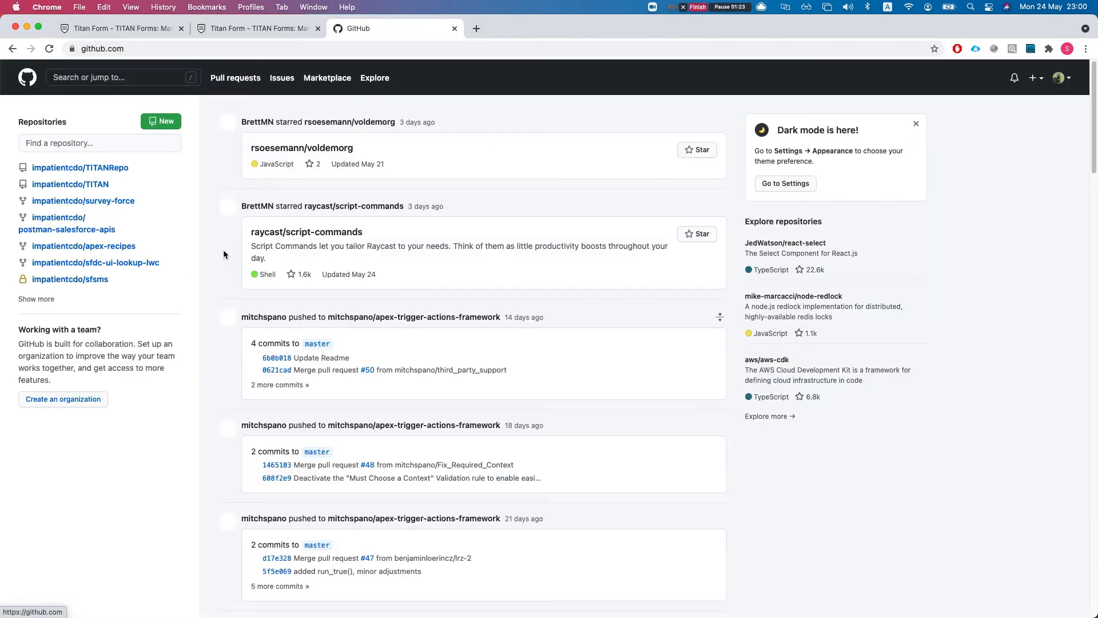
left_click(90, 167)
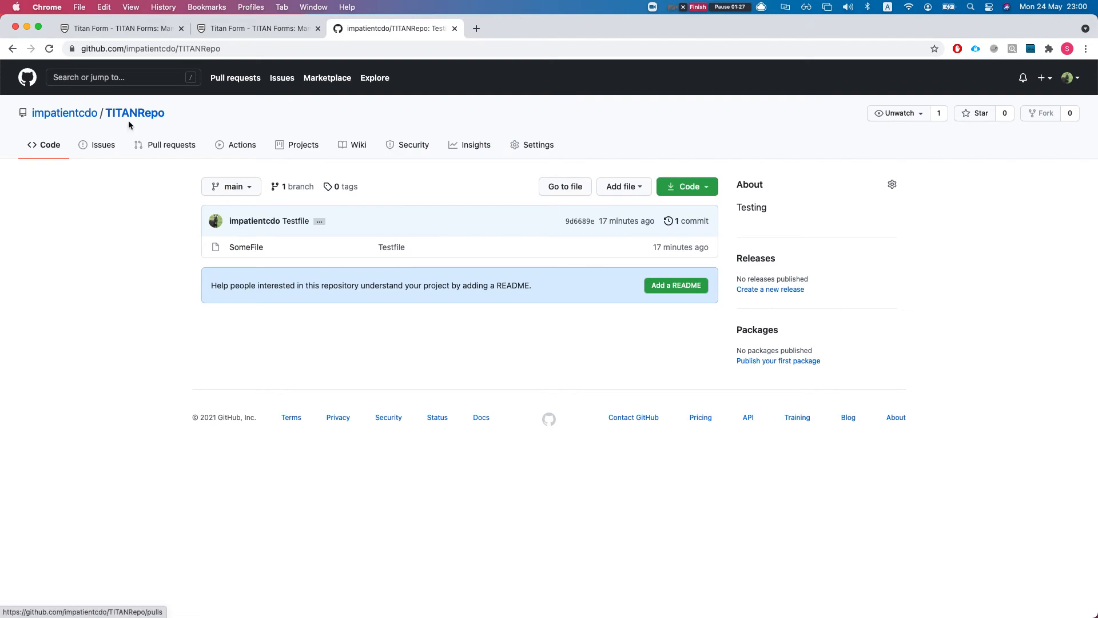
Back in the form builder, set the GitHub branch to main and apply the version settings.
left_click(239, 31)
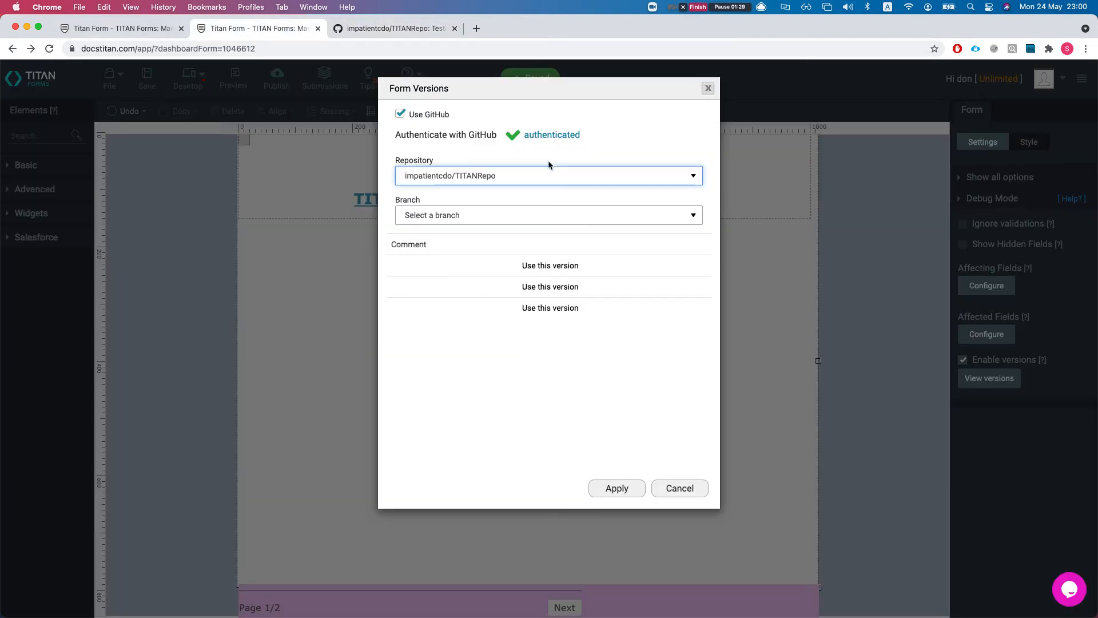
left_click(505, 215)
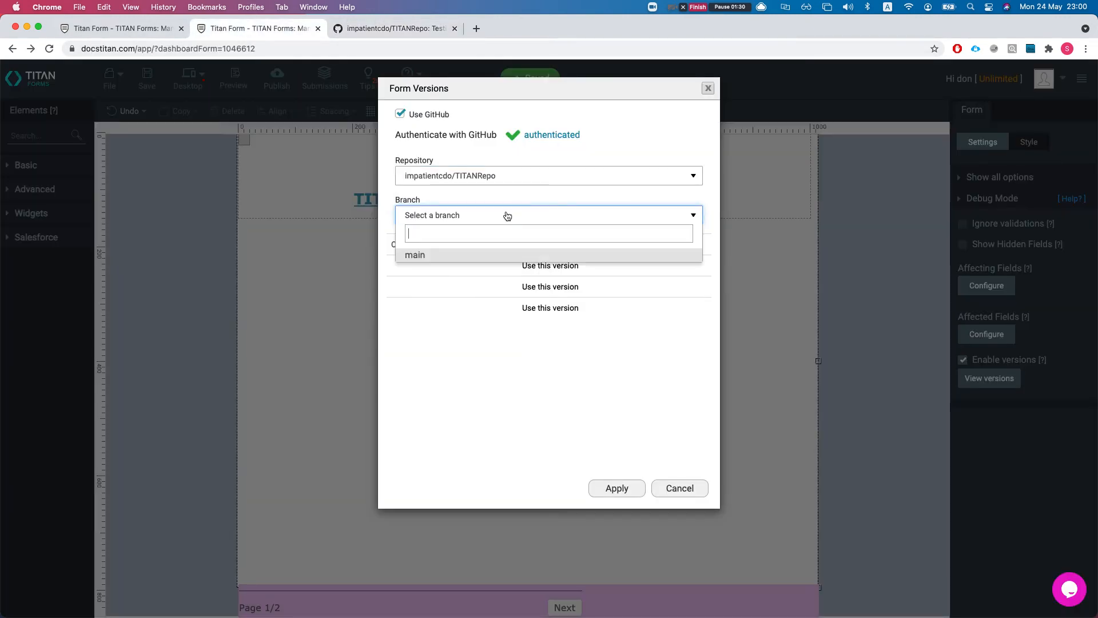
left_click(433, 255)
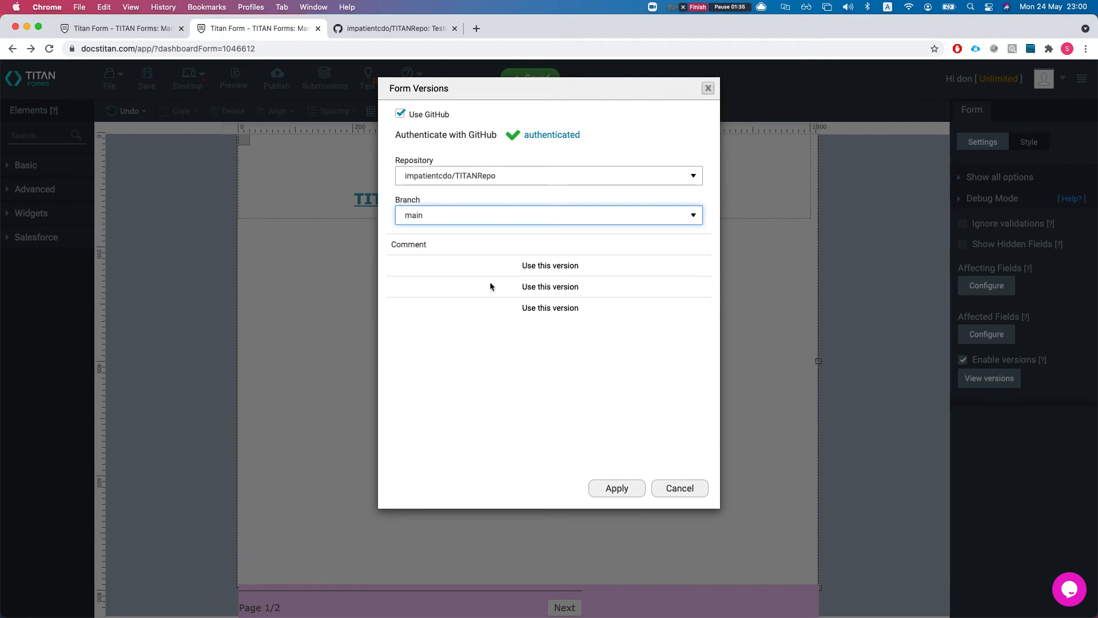
left_click(595, 488)
Save and commit the form with the comment "Initial commit", and reload TITANRepo on GitHub to check the commit.
left_click(155, 93)
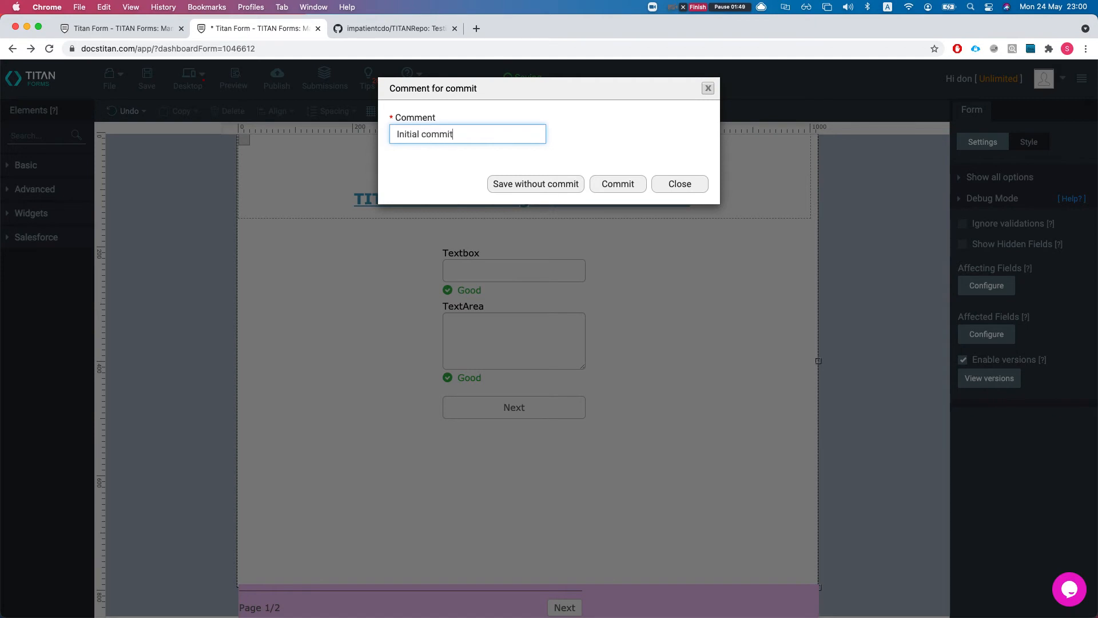
left_click(621, 184)
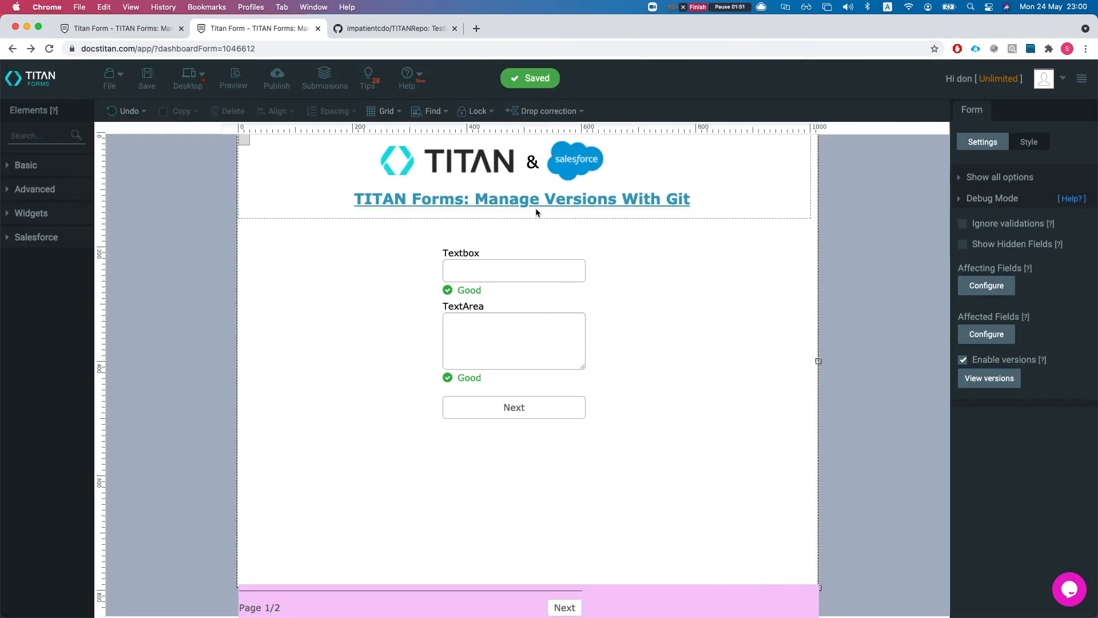
left_click(380, 29)
key("super+r")
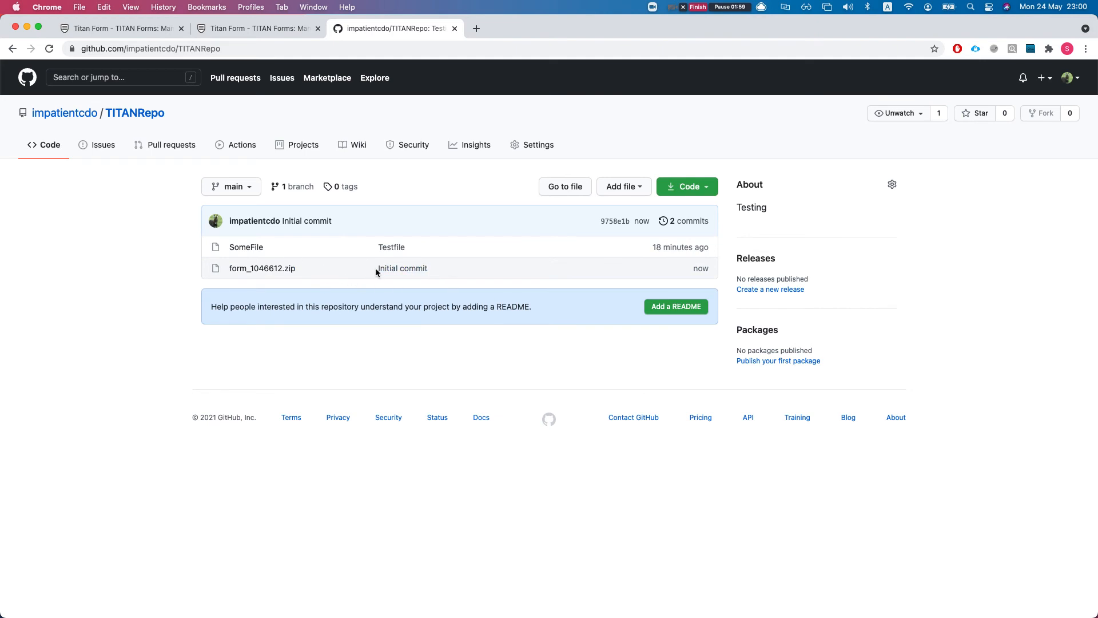
Move the Next button on page 1 of the form lower, leaving space beneath the TextArea field.
left_click(255, 28)
left_click_drag(493, 407, 493, 466)
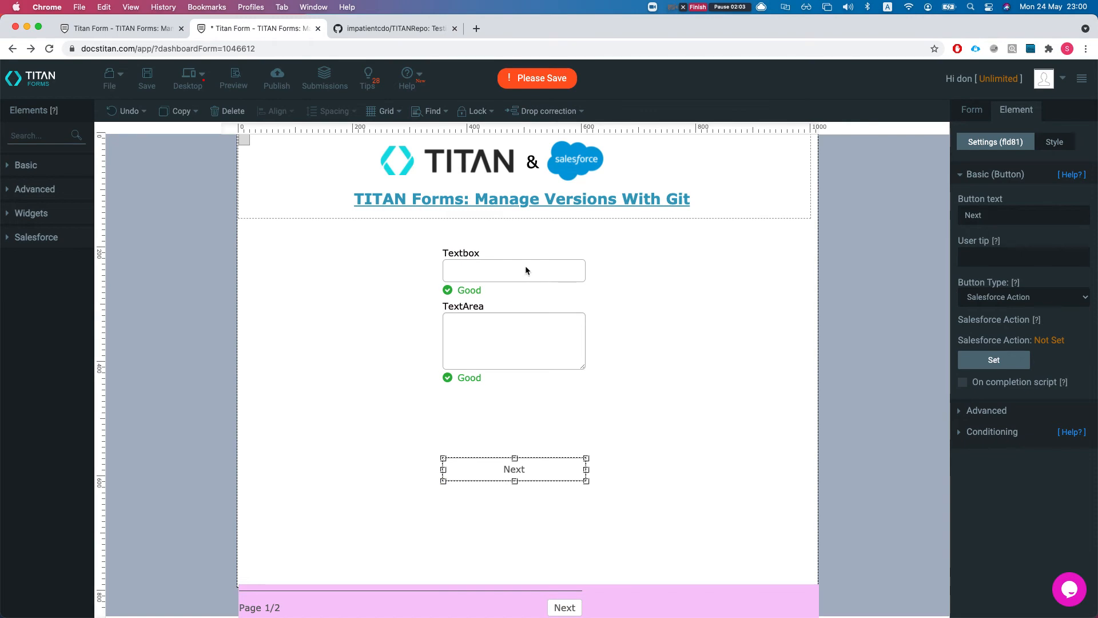
left_click_drag(526, 270, 479, 490)
On page 2, duplicate the Description text area directly below the original, keeping the Submit button beneath the copy.
left_click(565, 581)
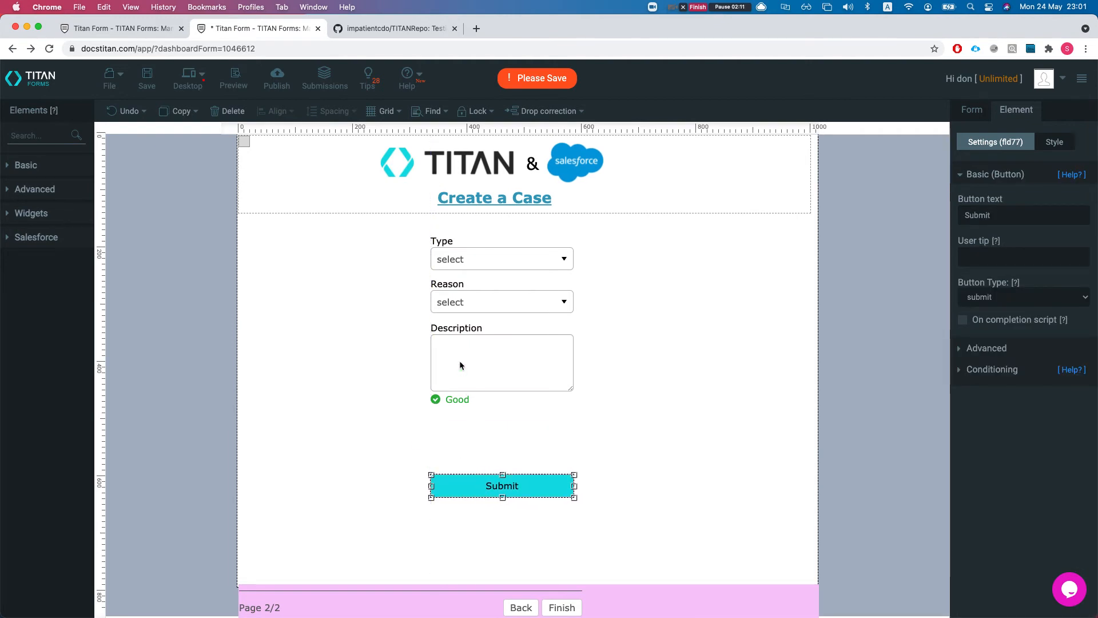
left_click(464, 371)
left_click_drag(465, 372, 475, 444)
left_click(289, 163)
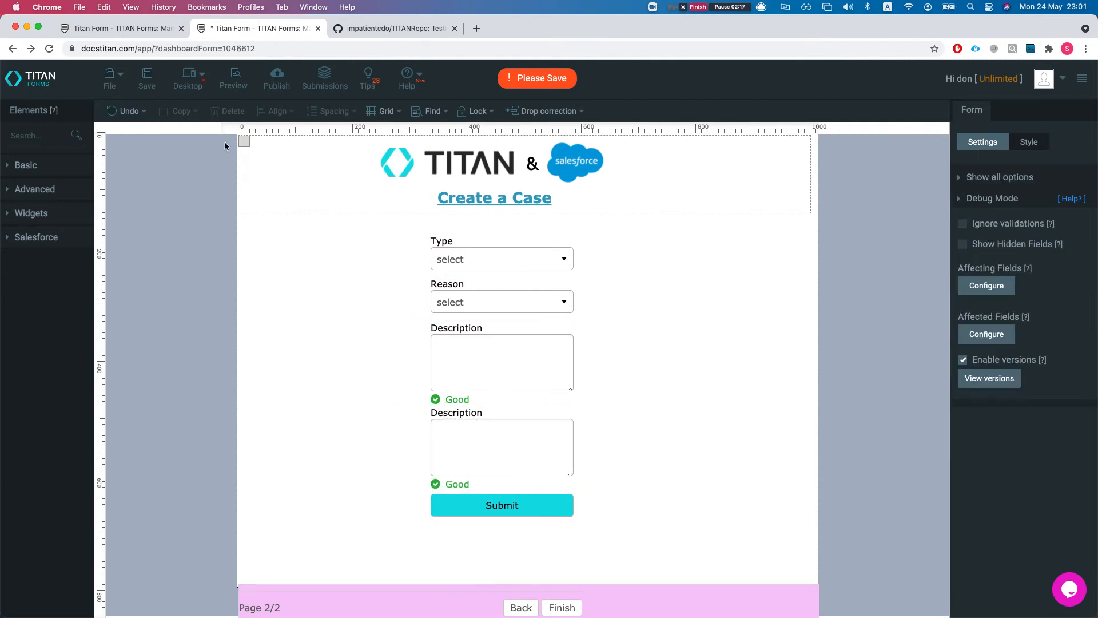
Save and commit the form changes with the comment "added some elements".
left_click(147, 81)
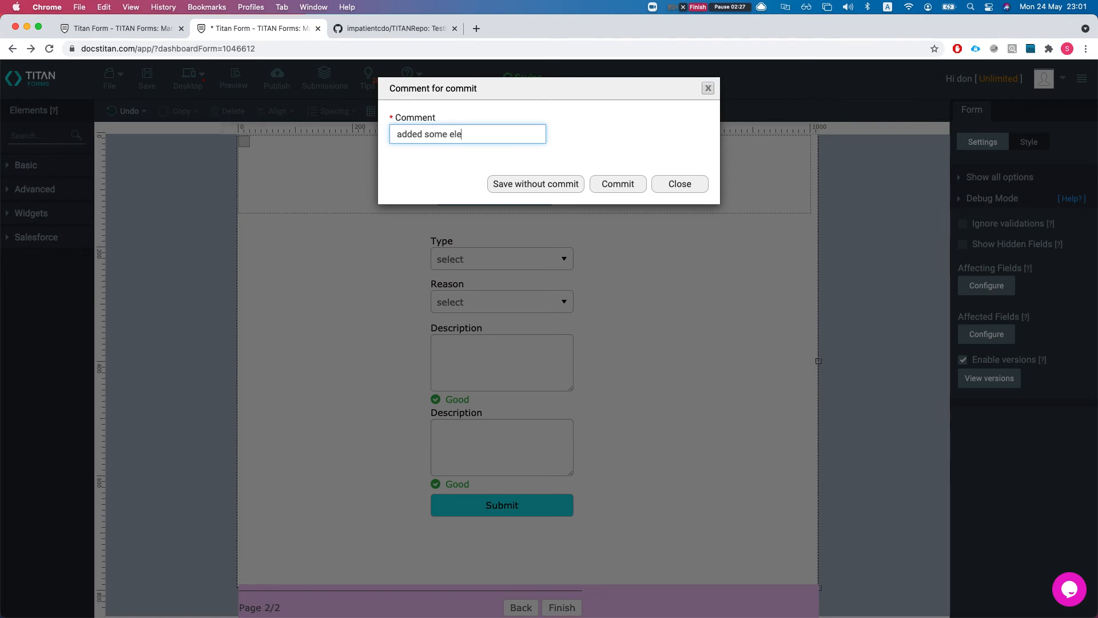
type("s")
right_click(467, 129)
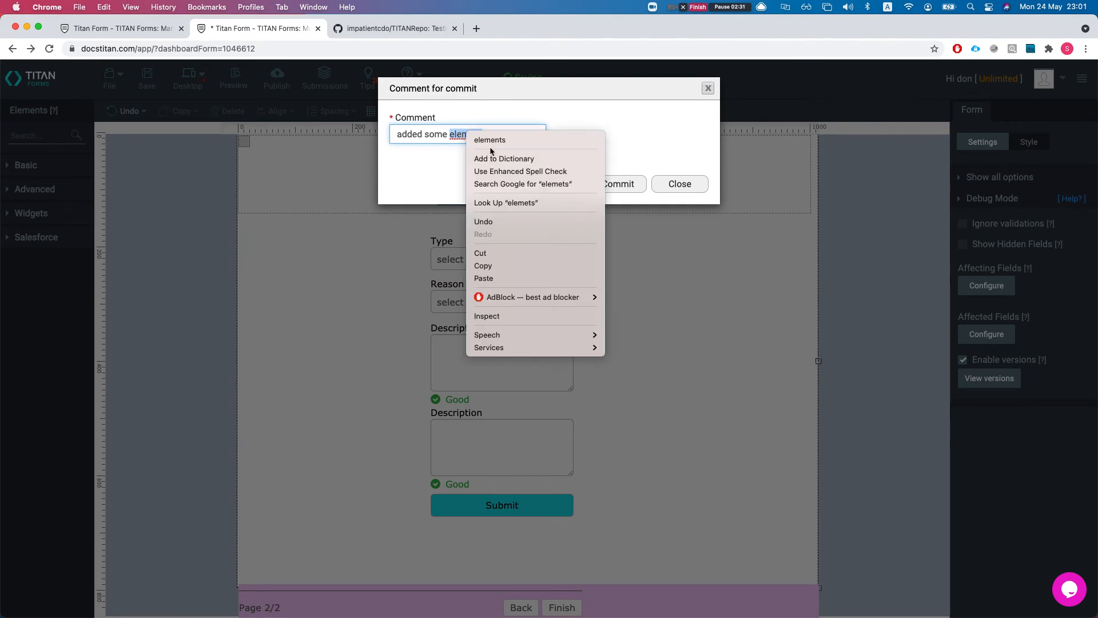
left_click(488, 140)
left_click(605, 184)
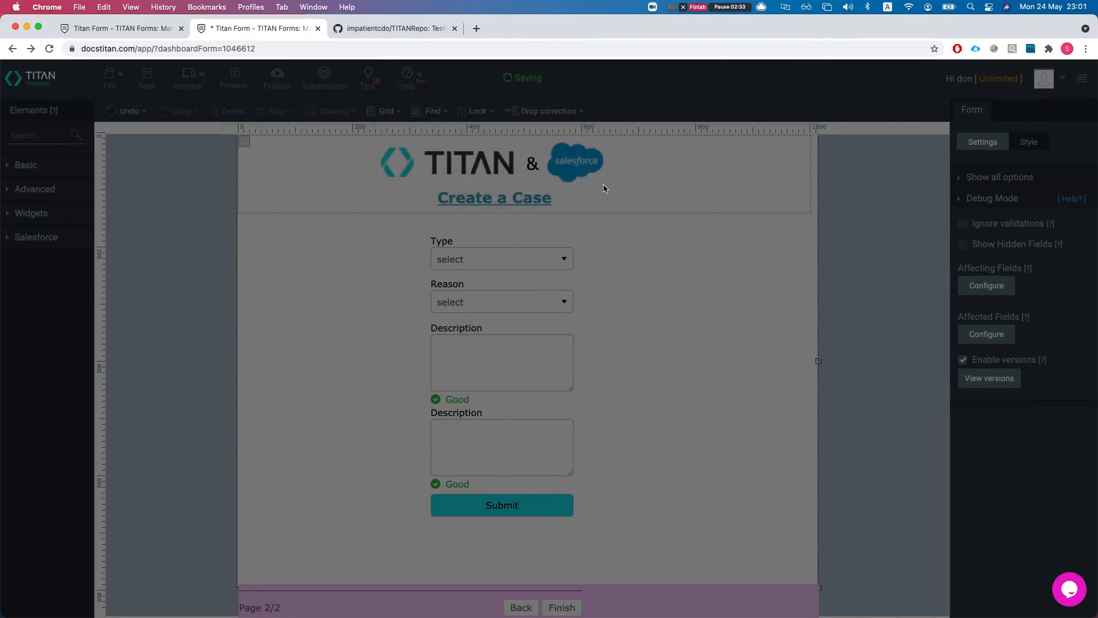
Check the latest commit comment of the form's zip file in TITANRepo on GitHub.
left_click(368, 28)
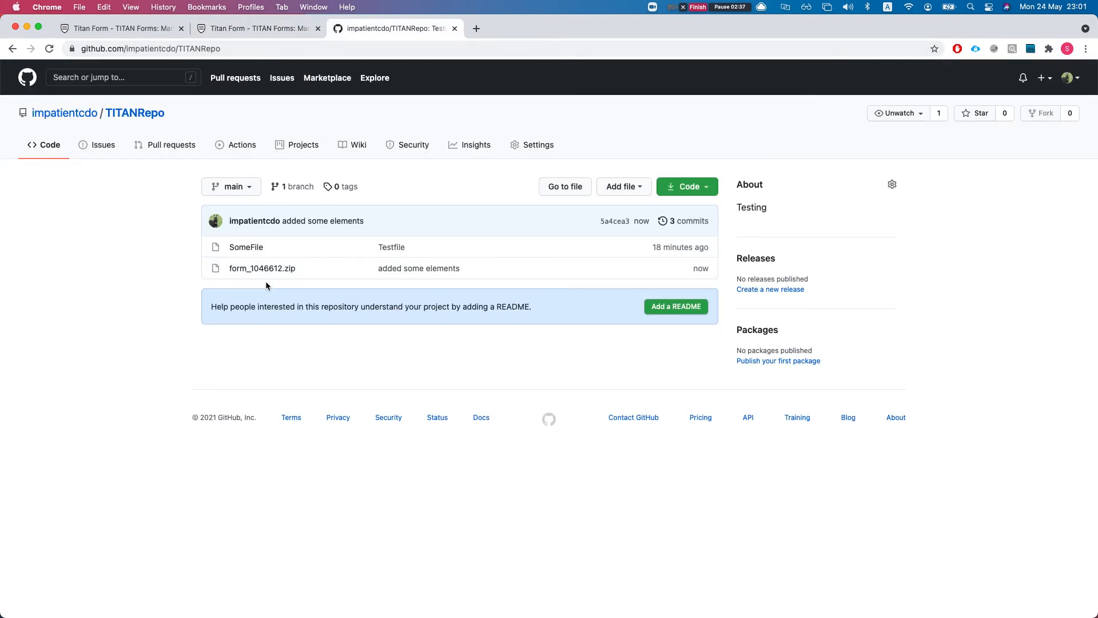
left_click_drag(369, 270, 493, 269)
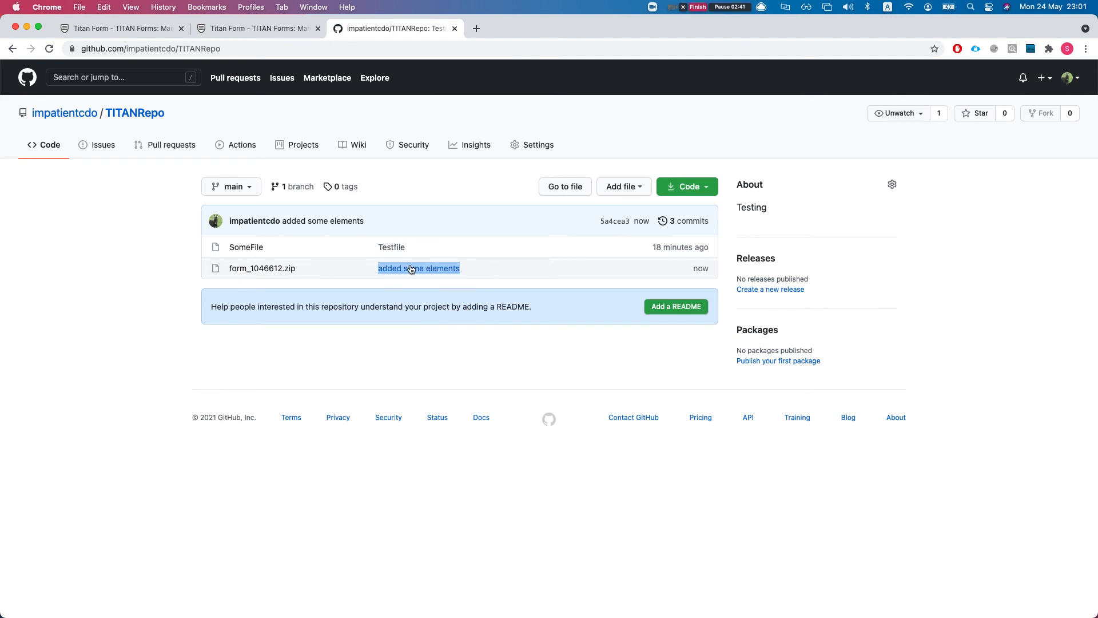
left_click(366, 274)
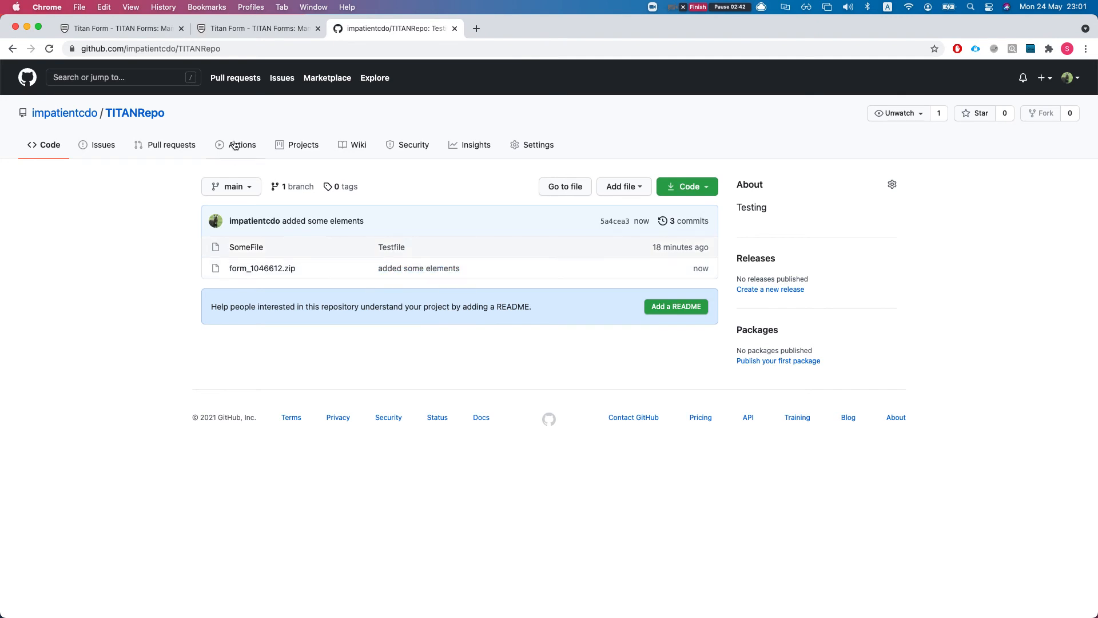
Switch back to the Titan form, restore its "Initial commit" version, and check both form pages.
left_click(235, 30)
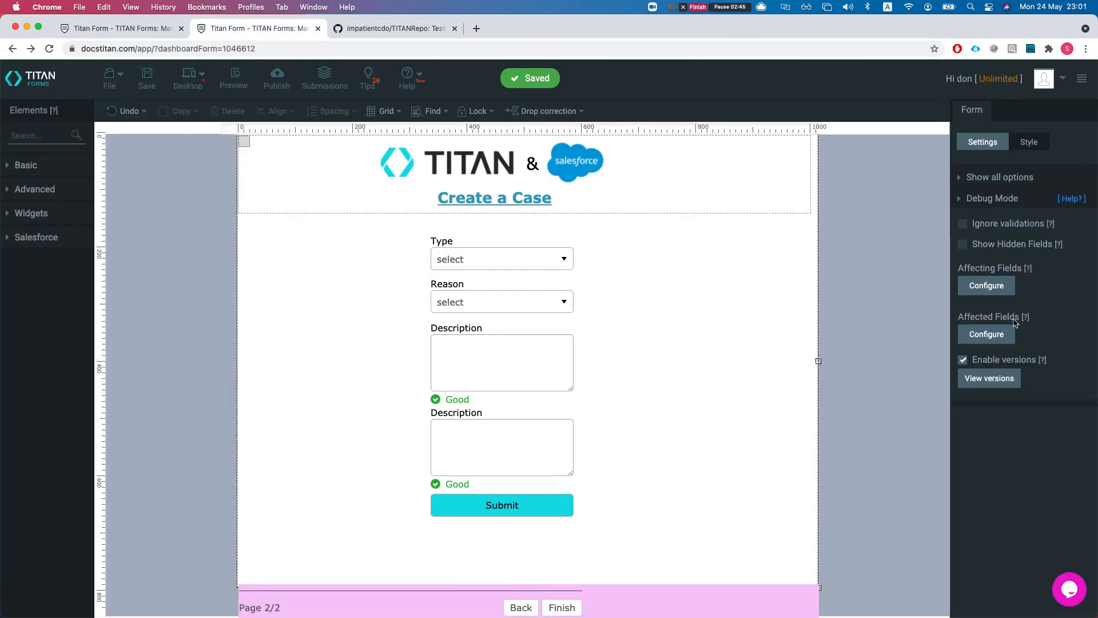
left_click(998, 380)
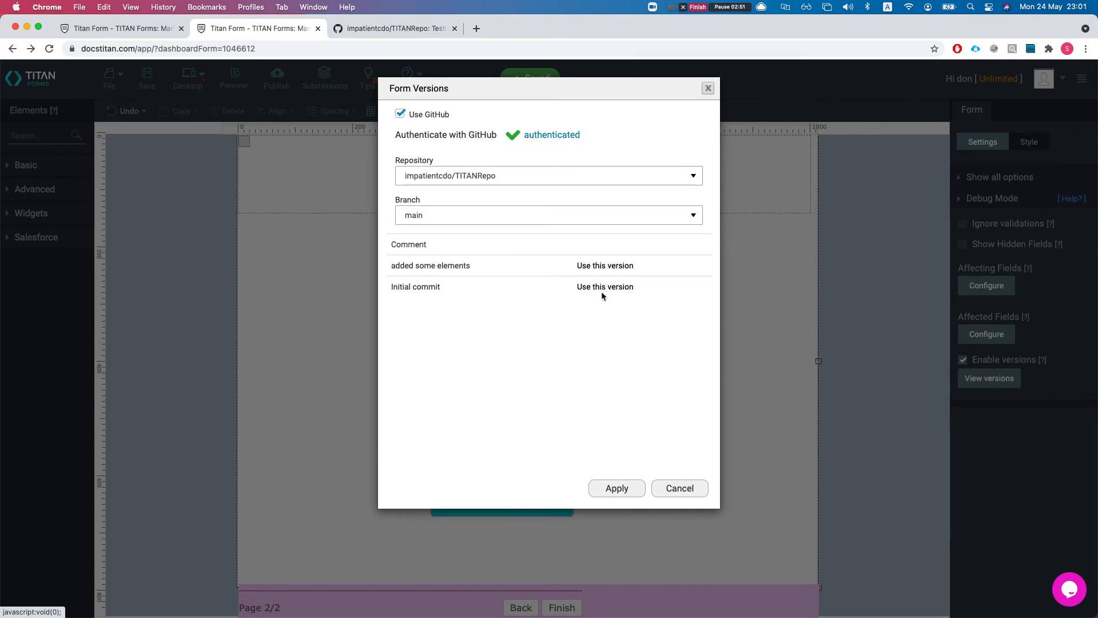
left_click(601, 288)
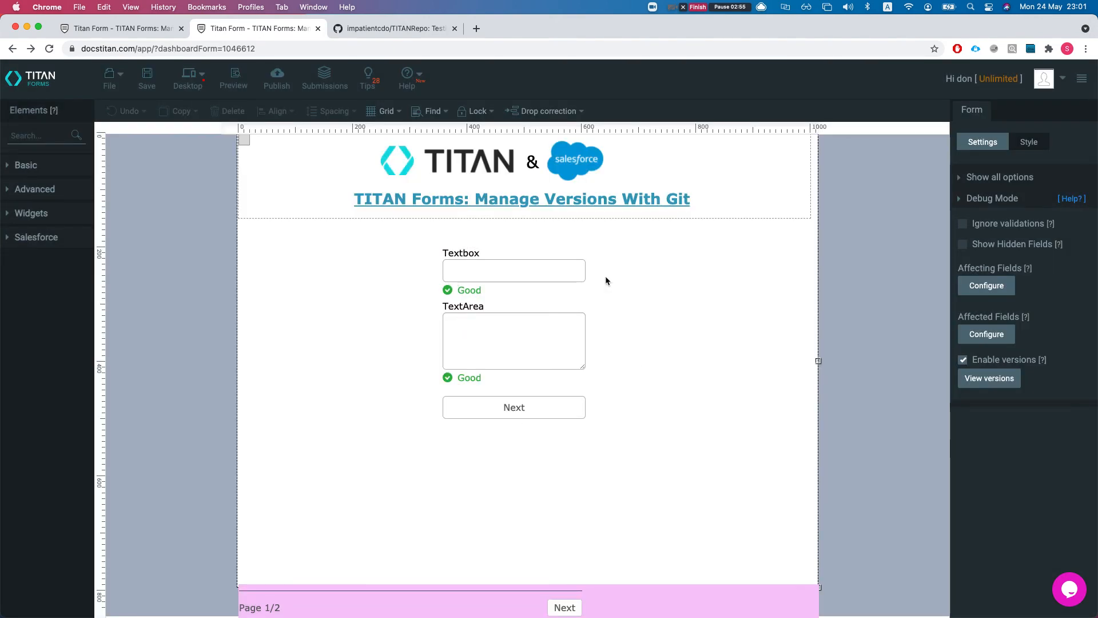
left_click(565, 606)
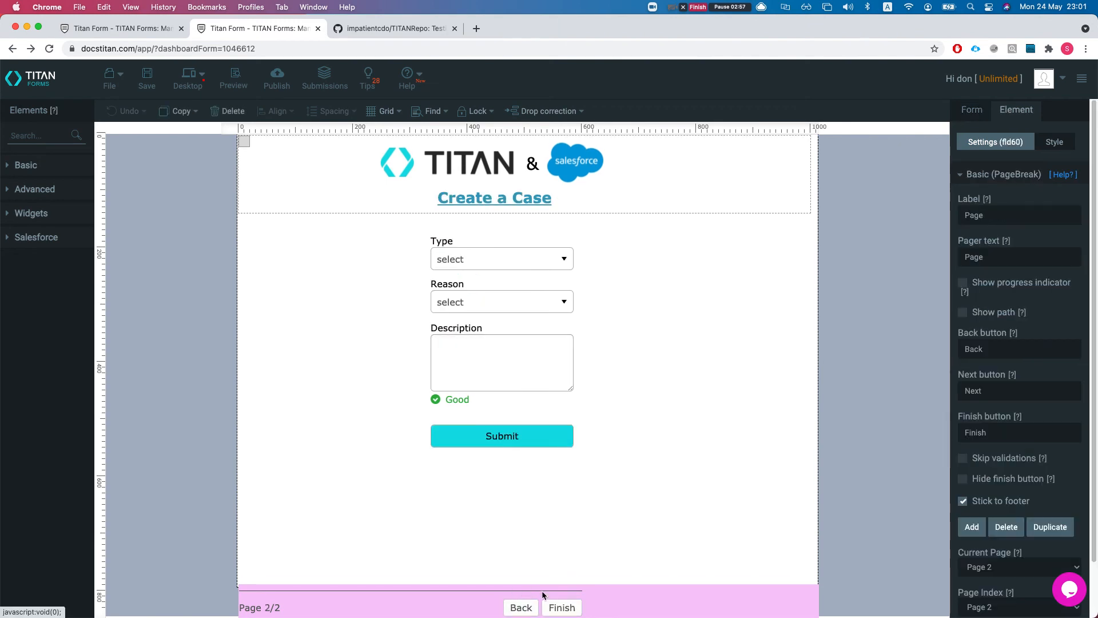
left_click(520, 607)
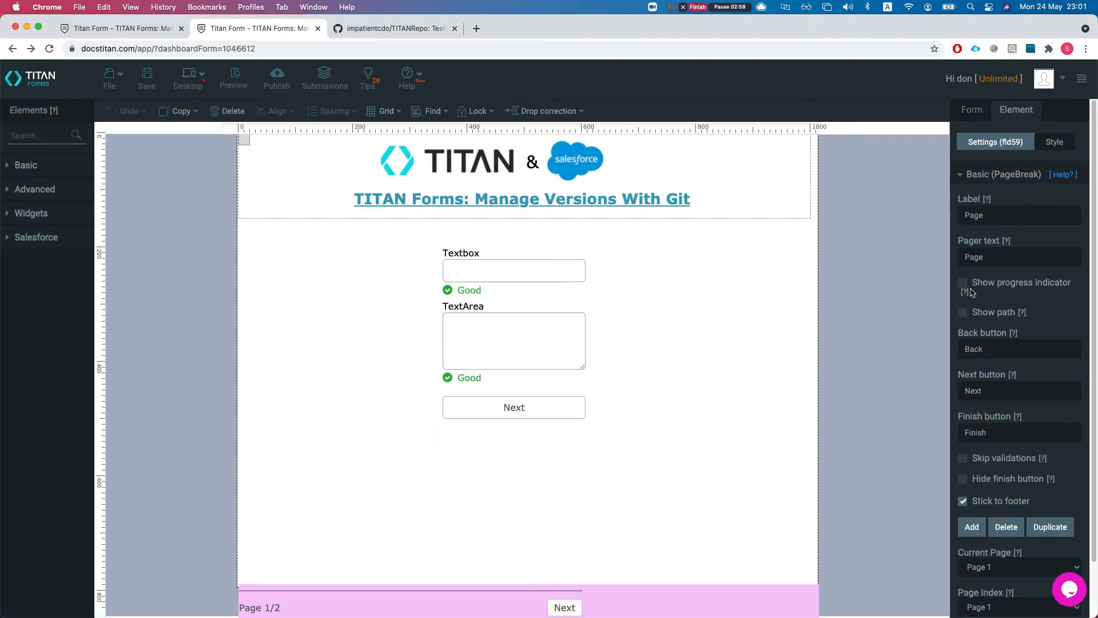
Examine the objects configured under Get From Salesforce in the form's Salesforce integration.
left_click(965, 182)
left_click(972, 110)
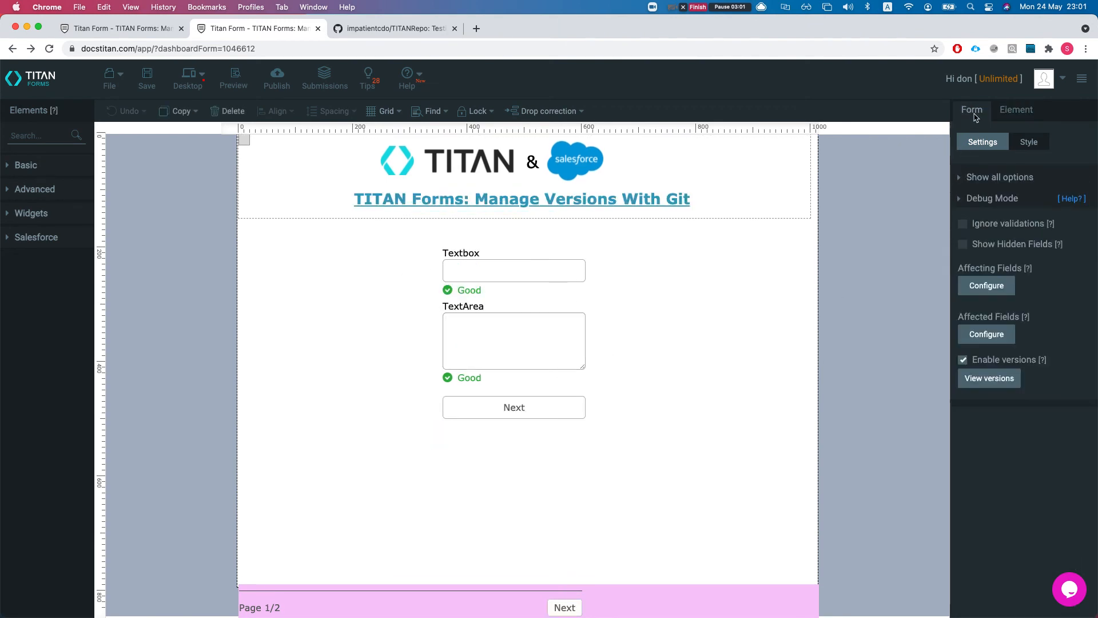
left_click(978, 197)
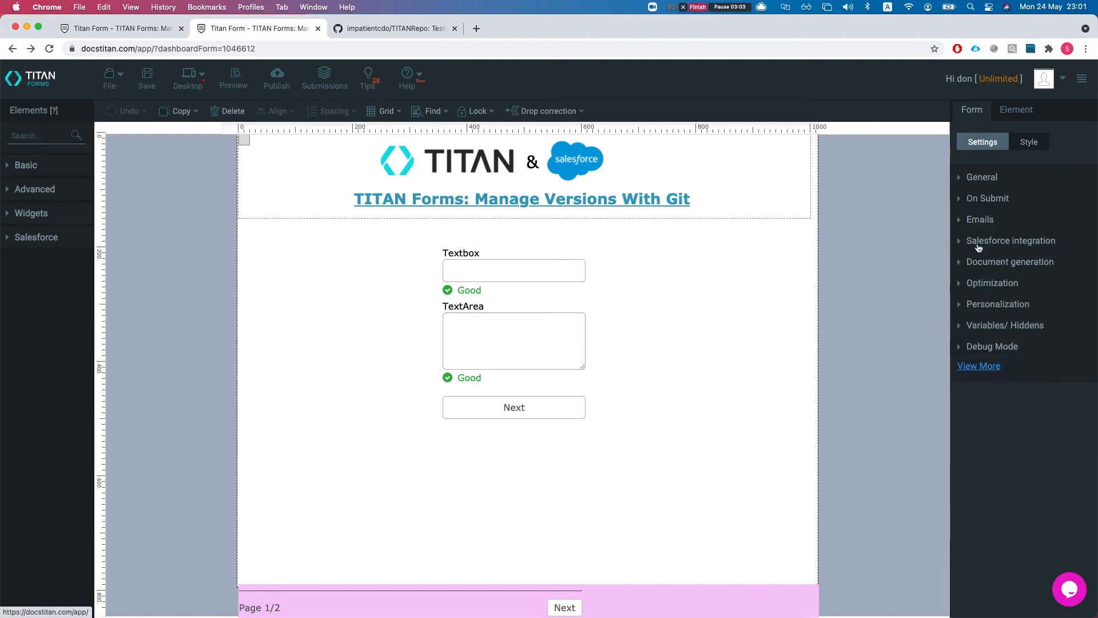
left_click(980, 245)
left_click(986, 344)
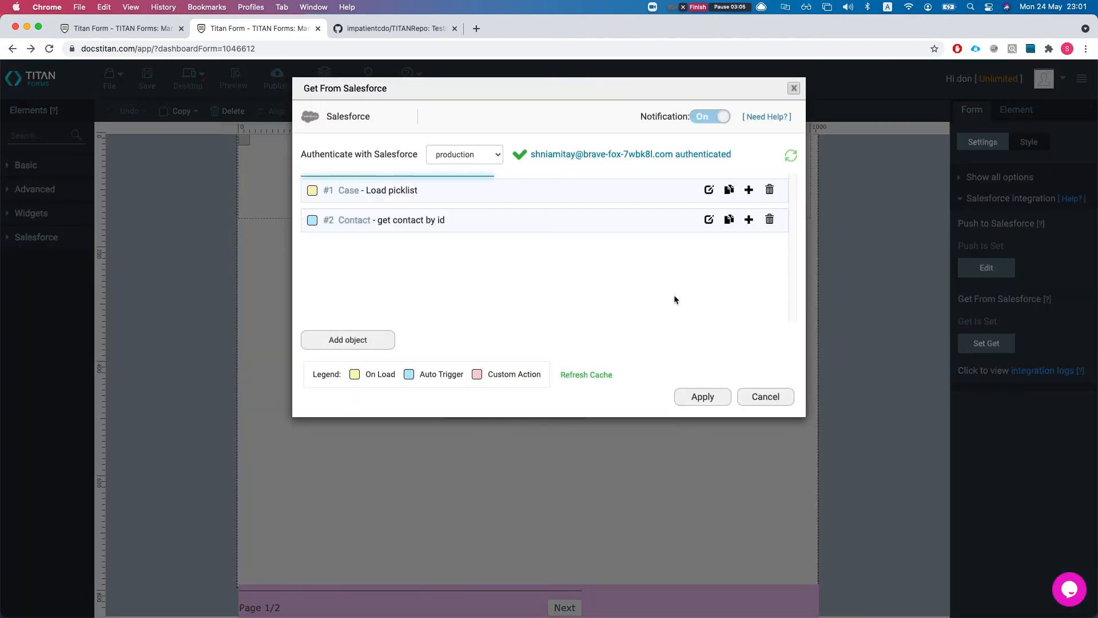
left_click(778, 395)
Restore the form version committed as "added some elements".
left_click(994, 201)
left_click(978, 367)
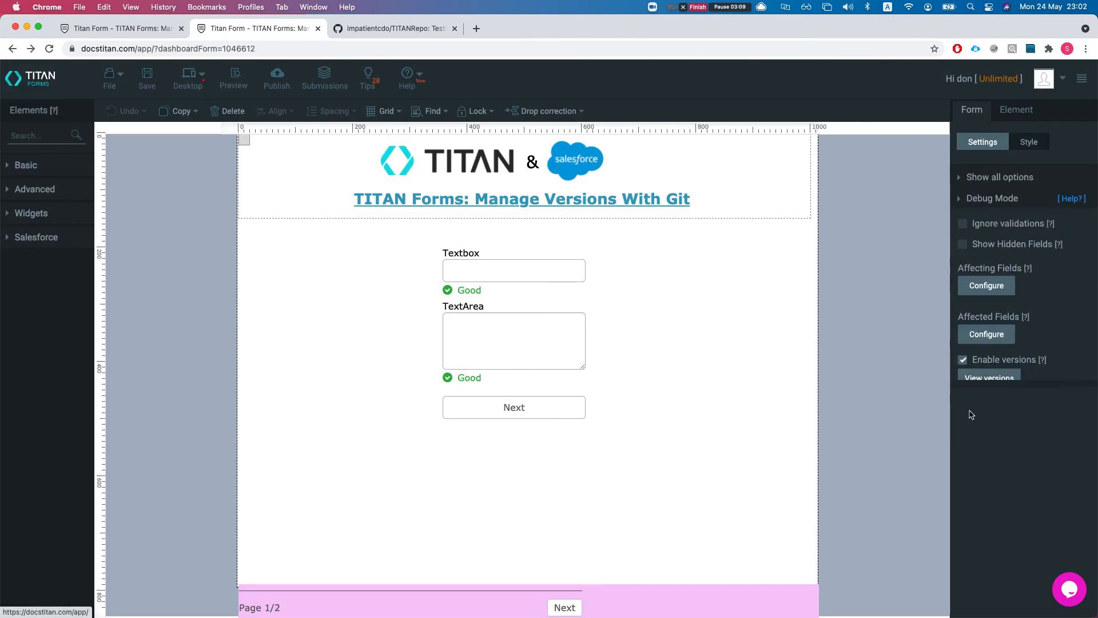
left_click(989, 378)
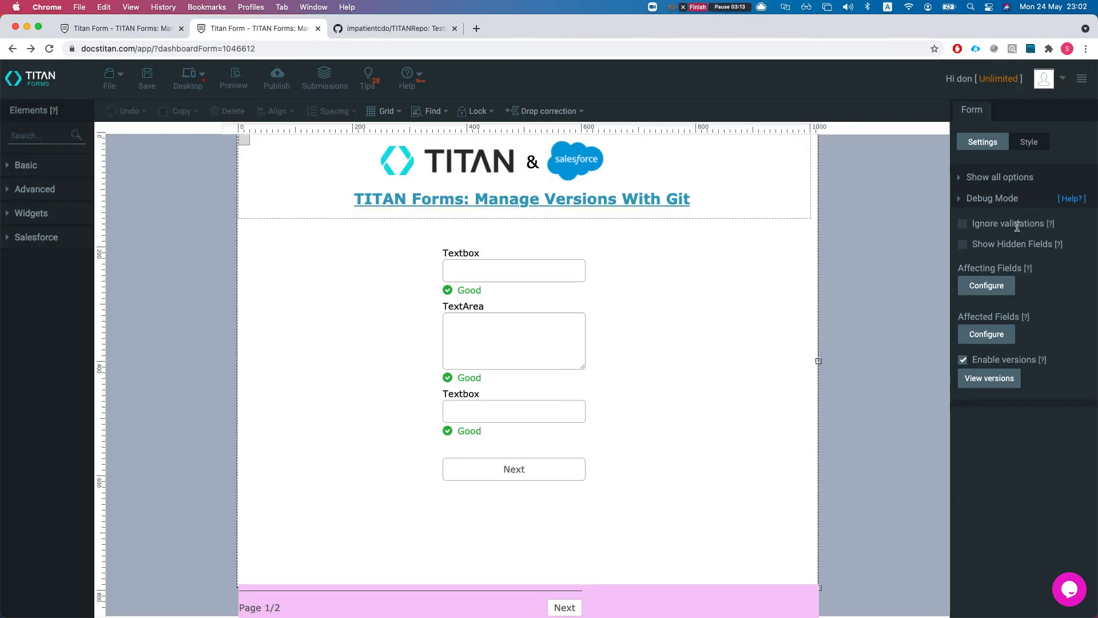
Add an Account object with the Create action to the form's Push to Salesforce configuration, leaving its fields unmapped.
left_click(1004, 181)
left_click(984, 240)
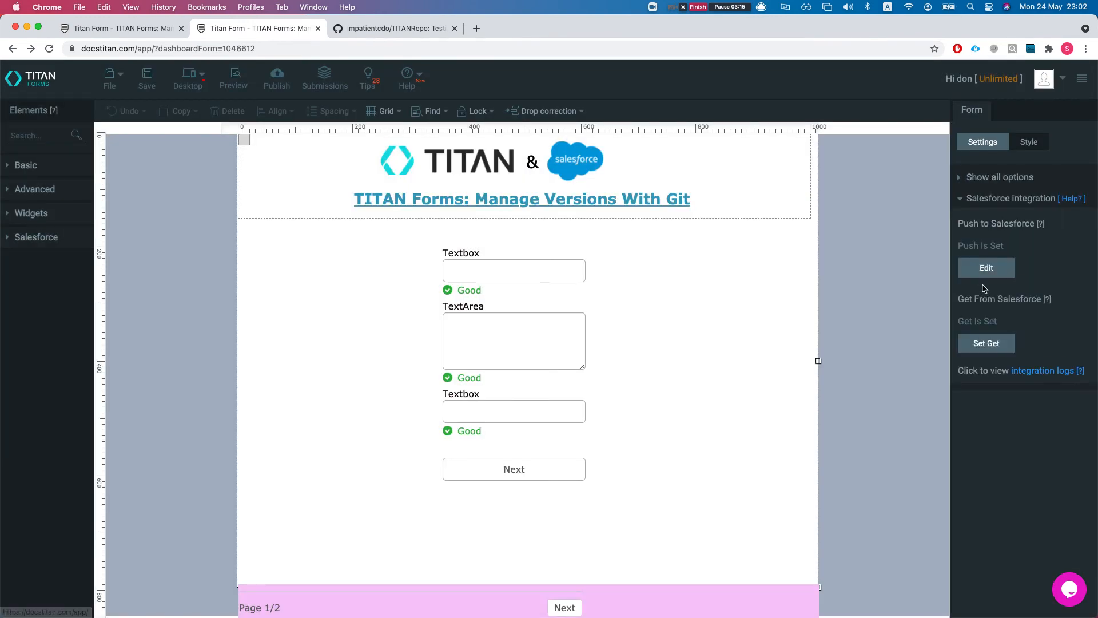
left_click(987, 267)
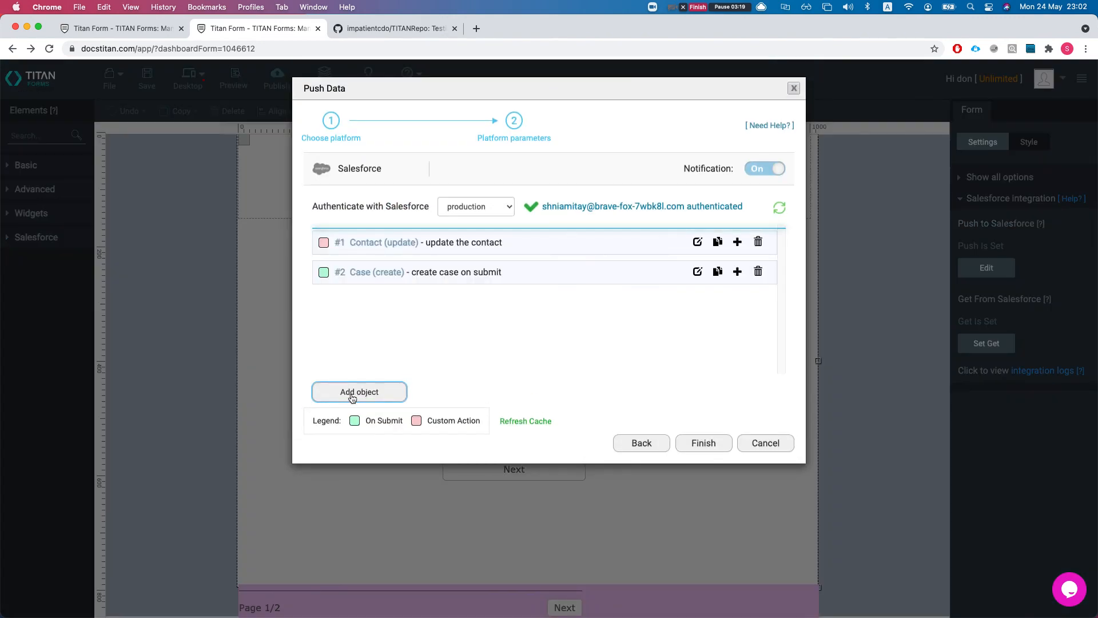
left_click(350, 394)
left_click(408, 169)
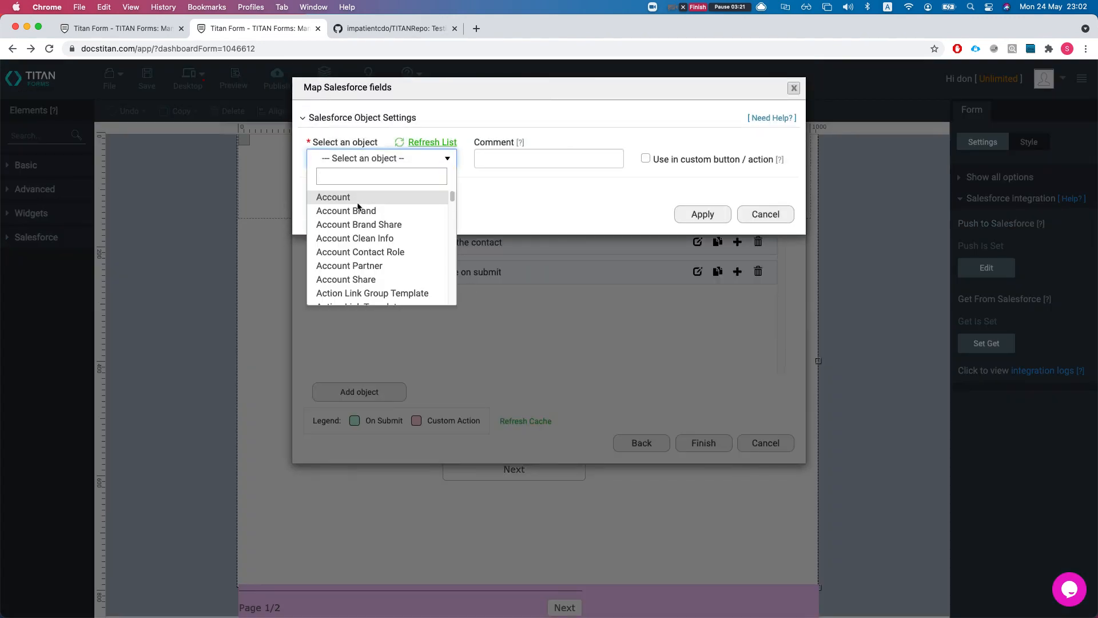
left_click(365, 196)
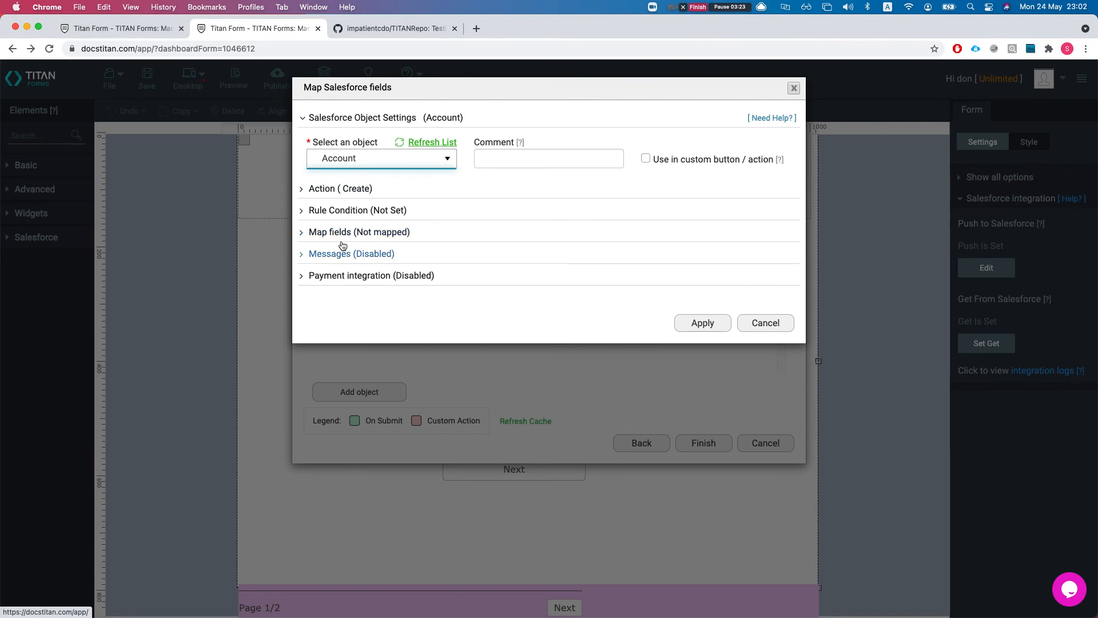
left_click(354, 232)
left_click(703, 428)
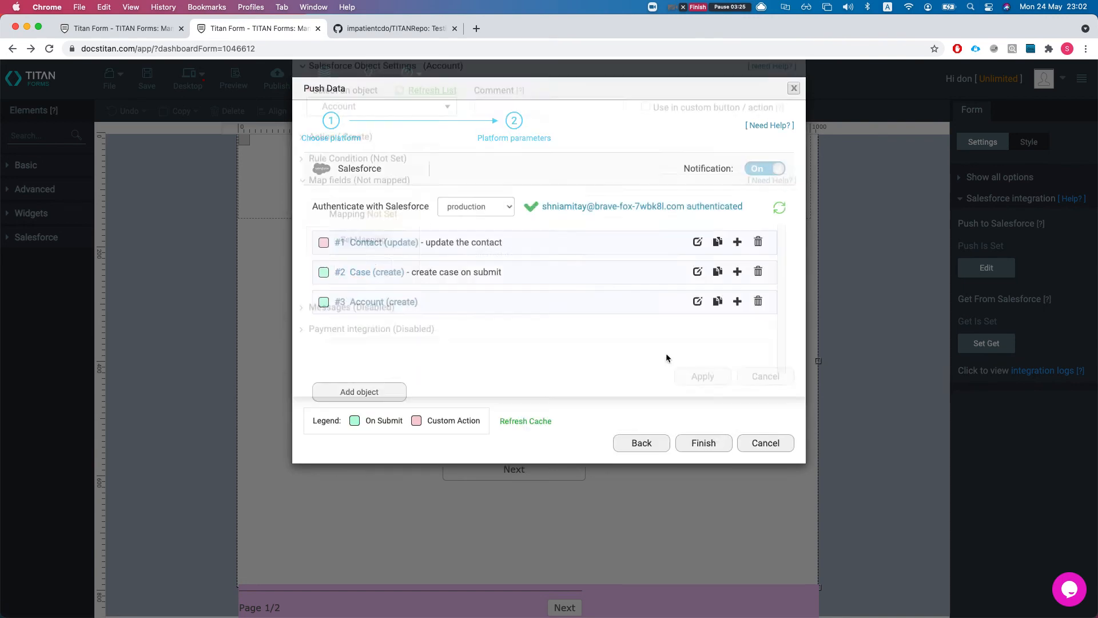
left_click(703, 444)
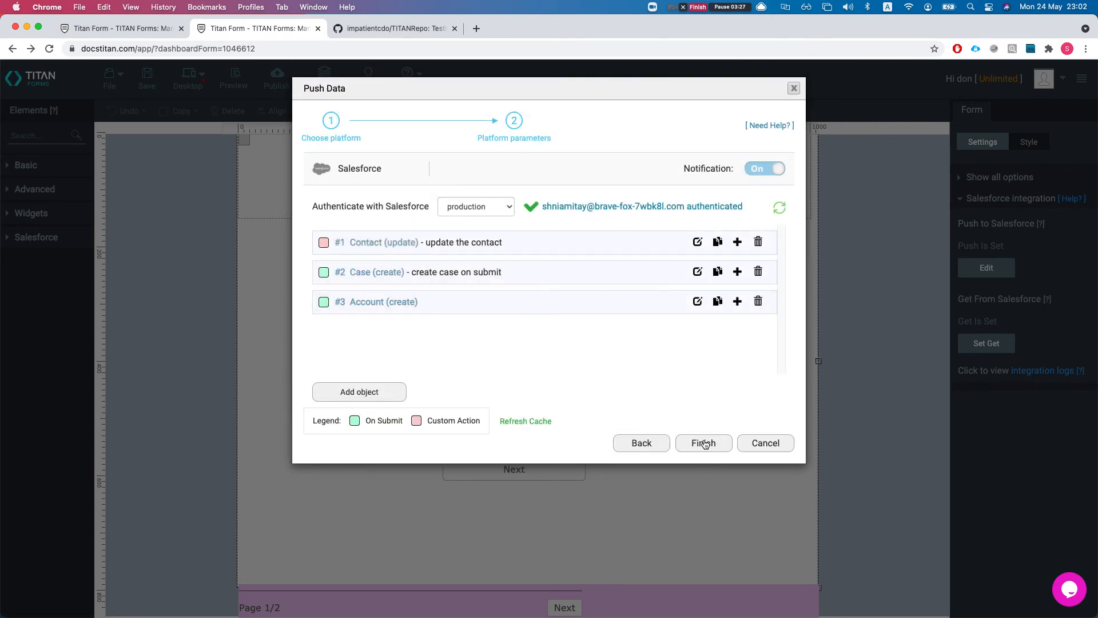
Add an Account object that executes on form load to the form's Get From Salesforce configuration.
left_click(971, 349)
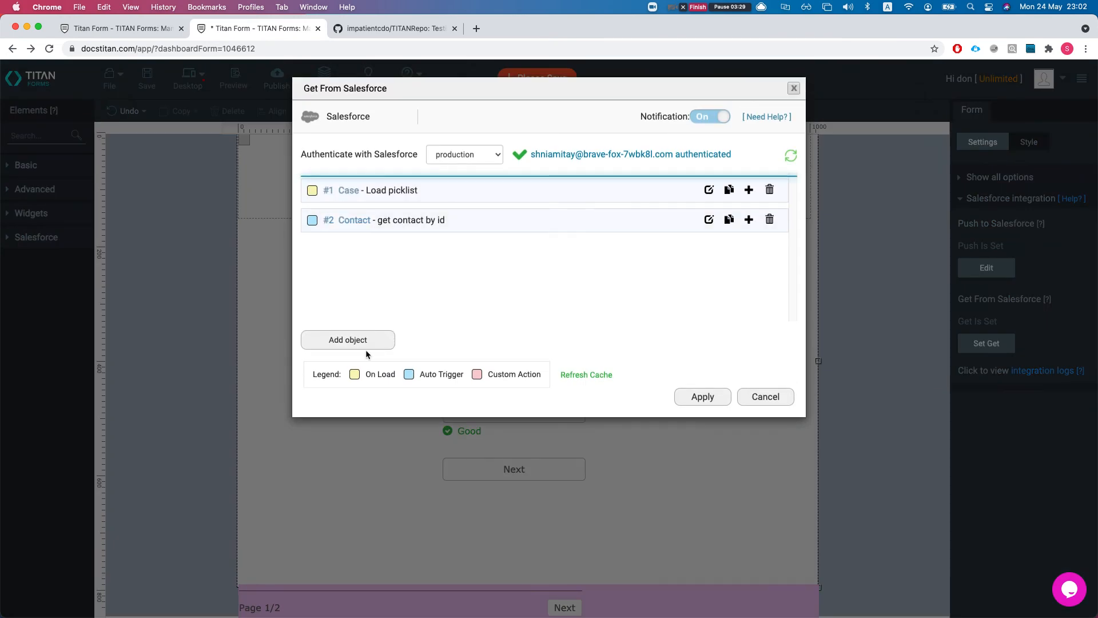
left_click(346, 340)
left_click(369, 157)
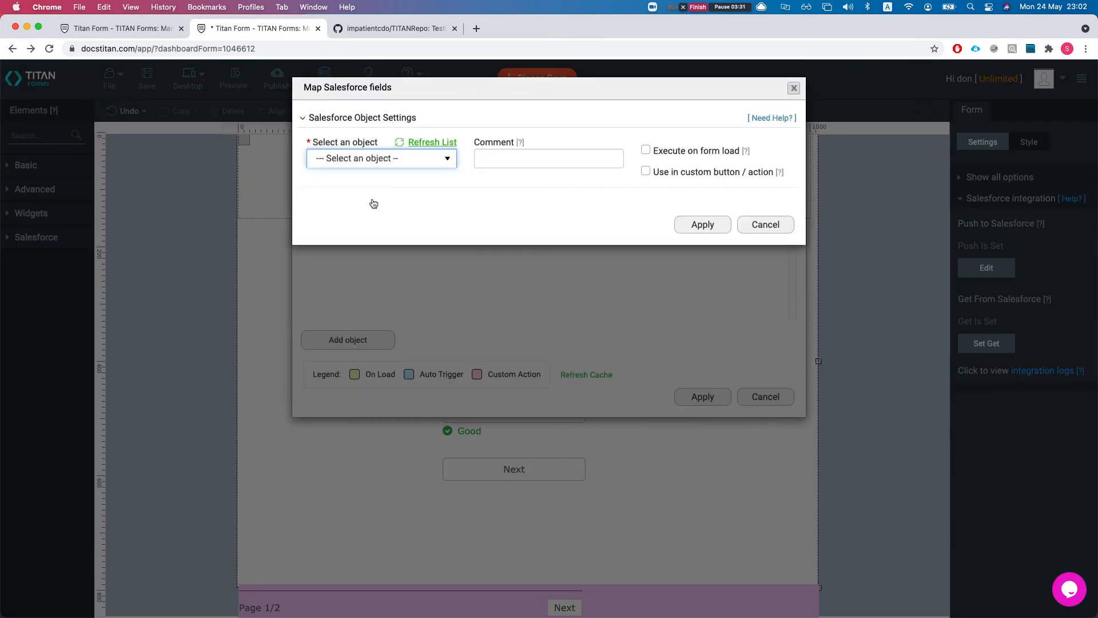
left_click(372, 211)
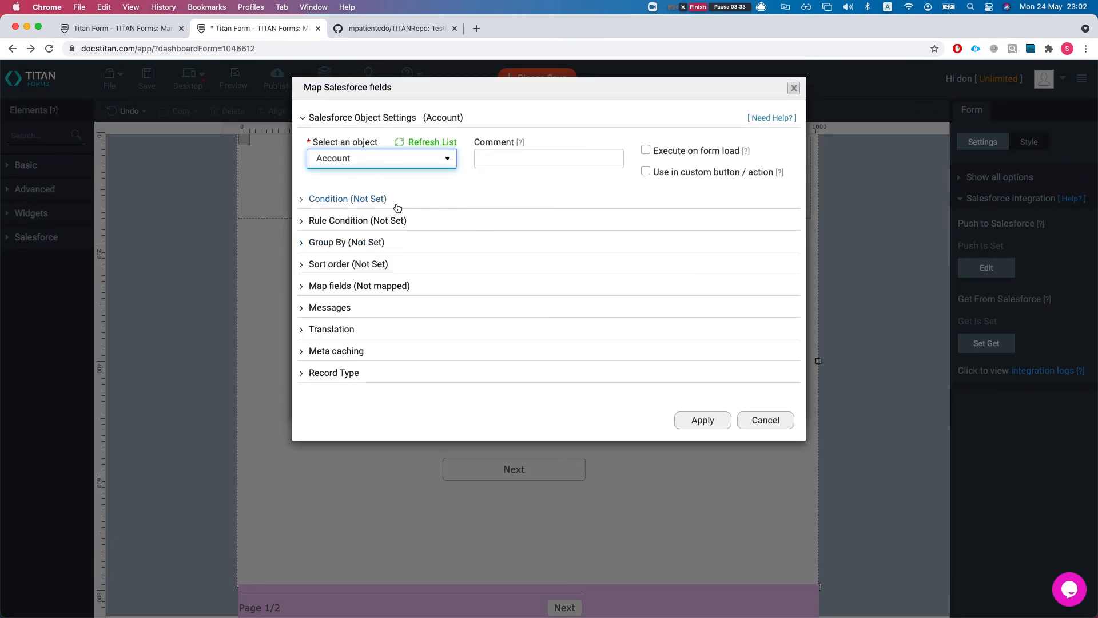
left_click(428, 200)
left_click(434, 201)
left_click(646, 150)
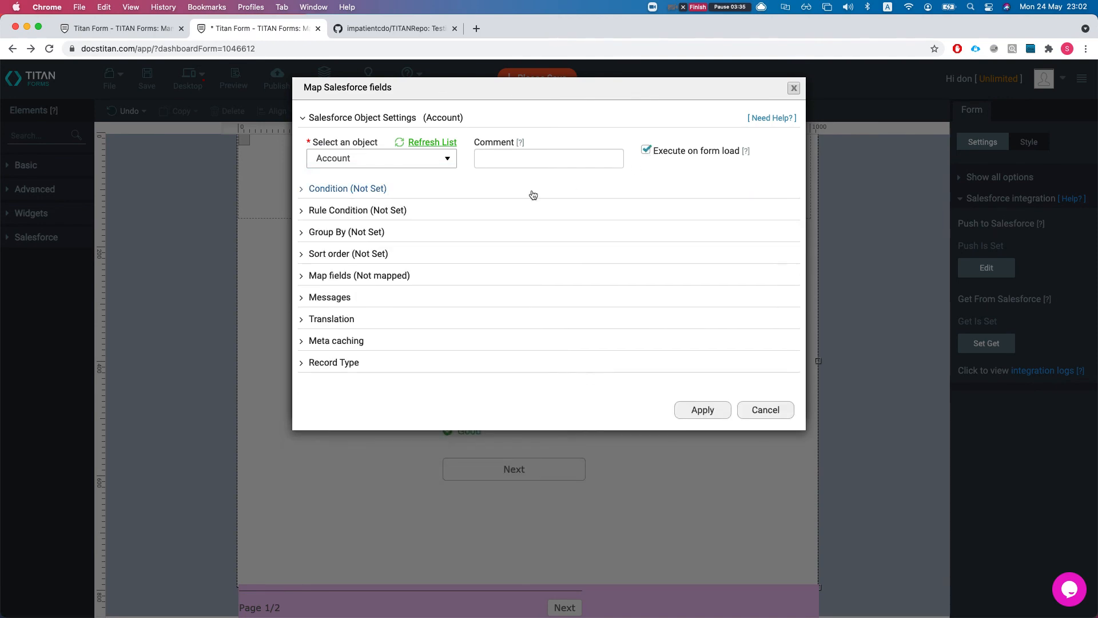
left_click(373, 188)
left_click(378, 188)
left_click(708, 407)
left_click(703, 397)
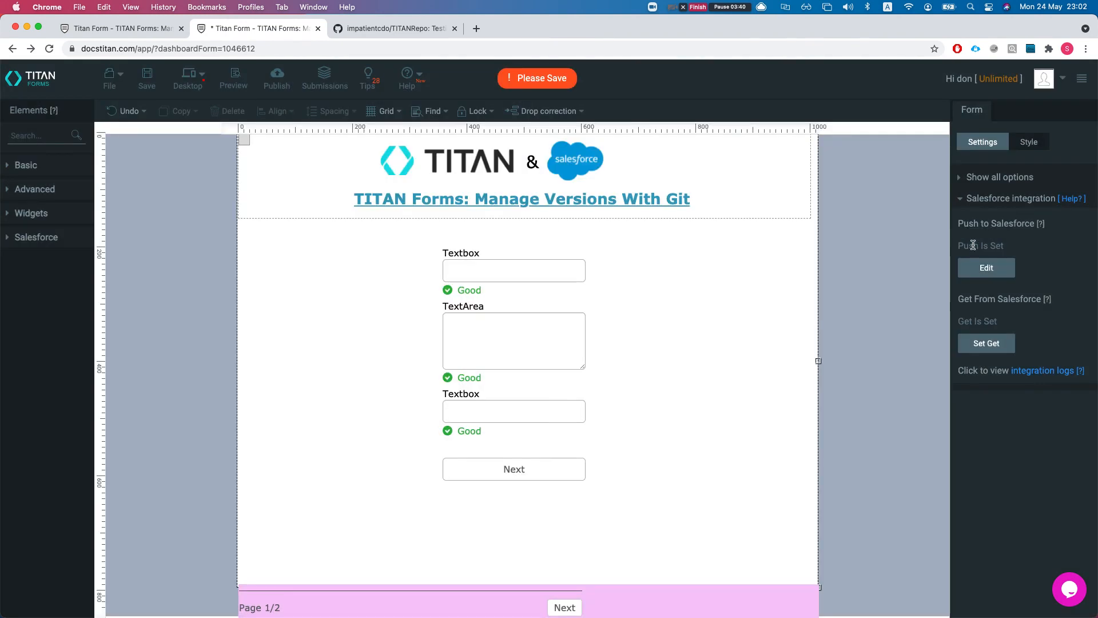
Save and commit the Salesforce integration changes with the comment "added push and get".
left_click(147, 77)
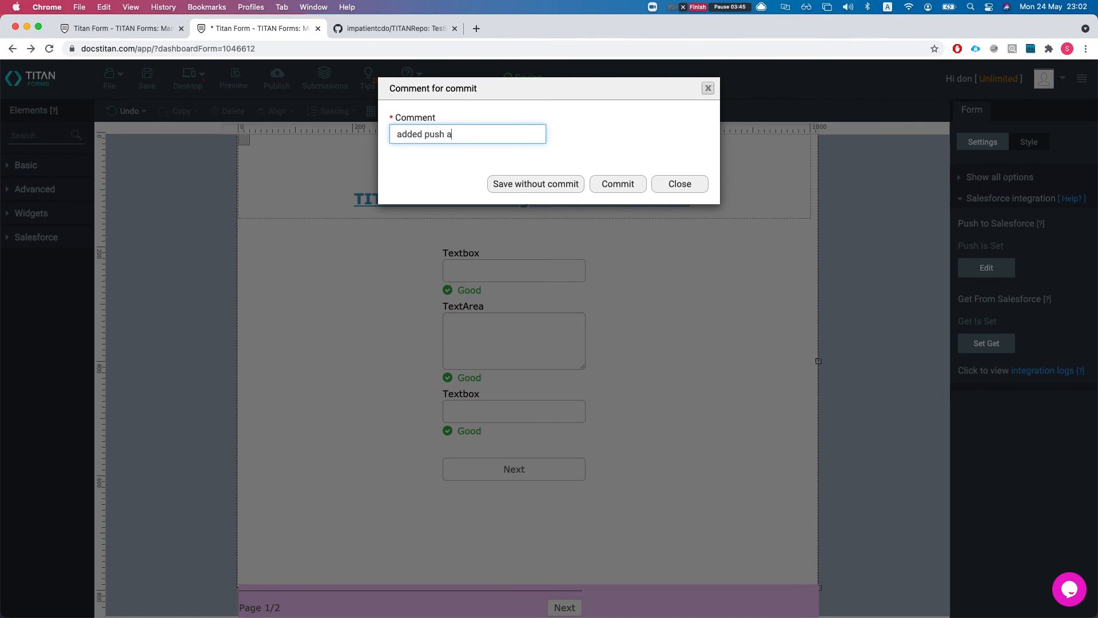
type("der")
key("BackSpace")
key("BackSpace")
key("BackSpace")
left_click(618, 184)
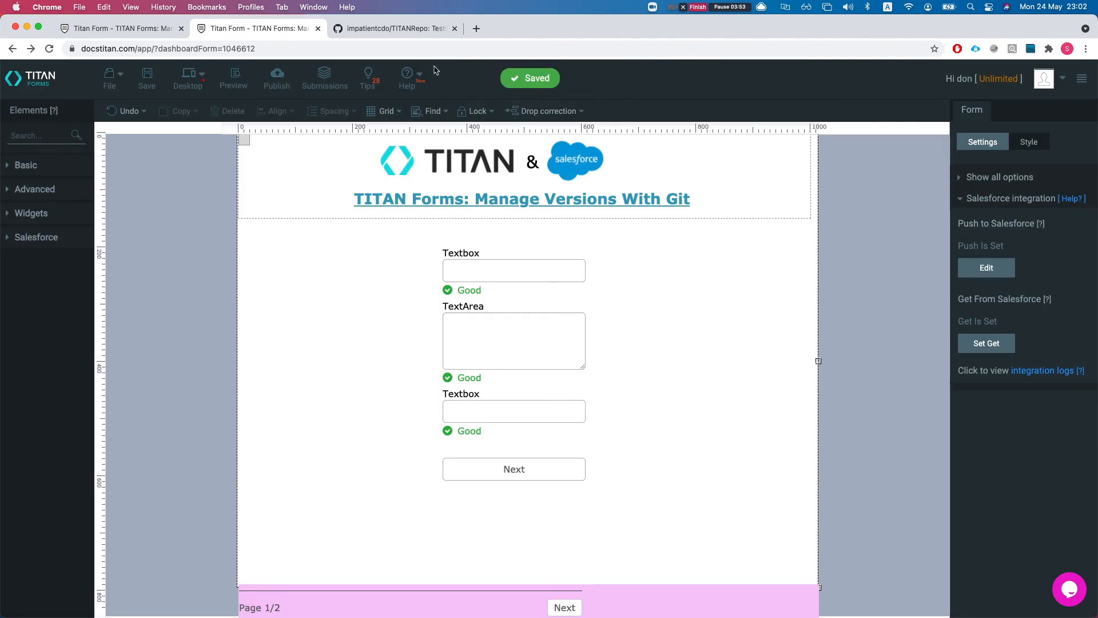
Switch to GitHub, reload TITANRepo, and check the form zip file's newest commit comment.
left_click(420, 27)
key("super+r")
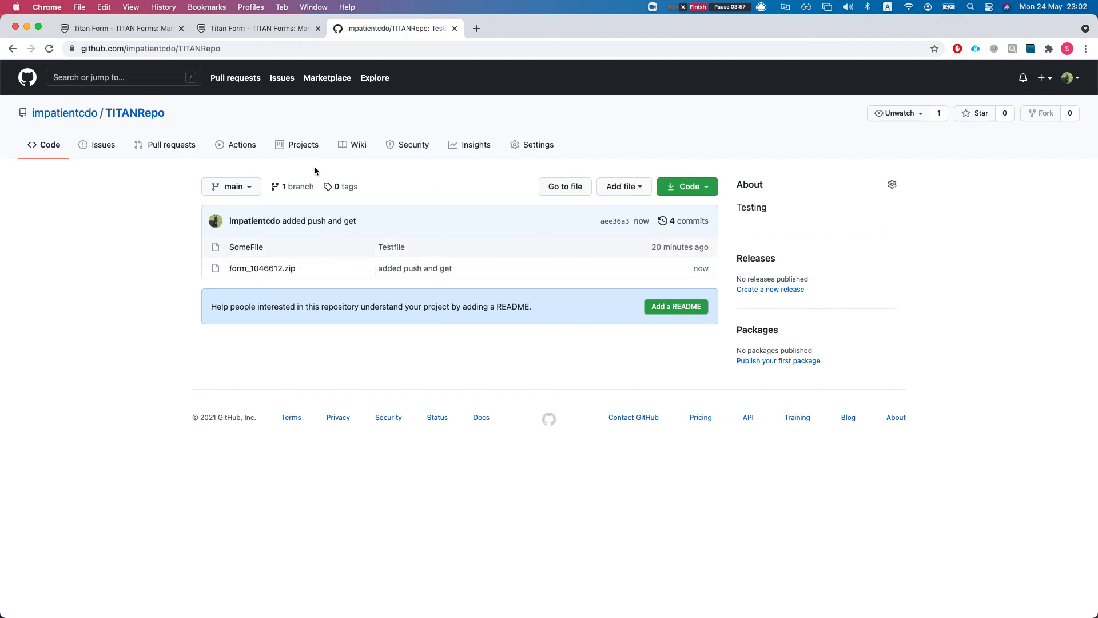
left_click_drag(369, 270, 461, 270)
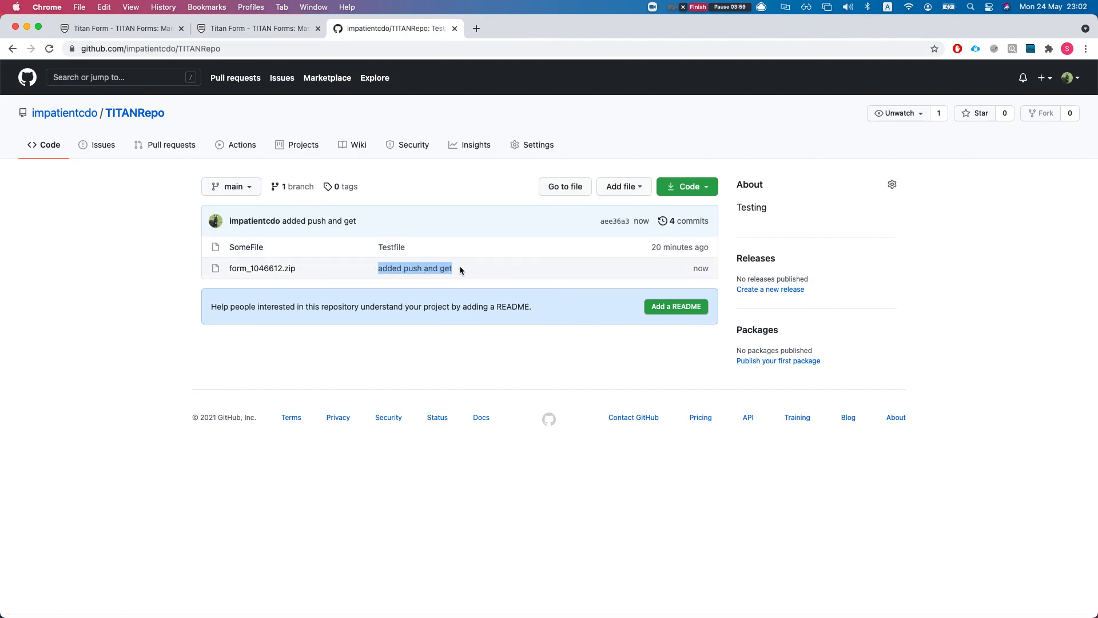
Return to the Titan form and roll it back to the "added some elements" version.
left_click(230, 31)
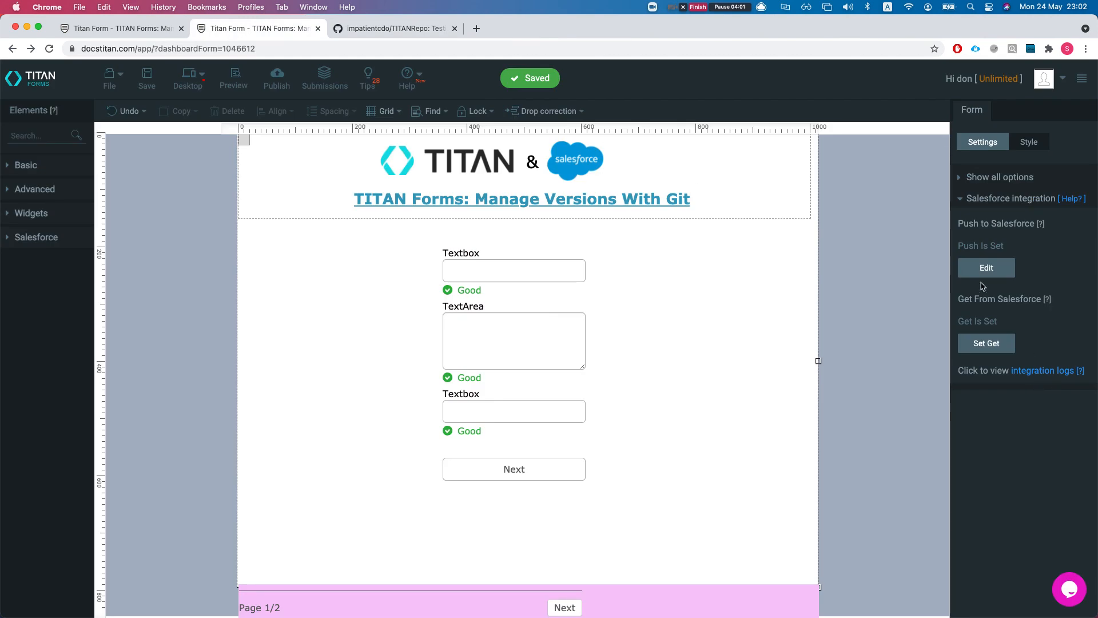
left_click(975, 204)
left_click(989, 348)
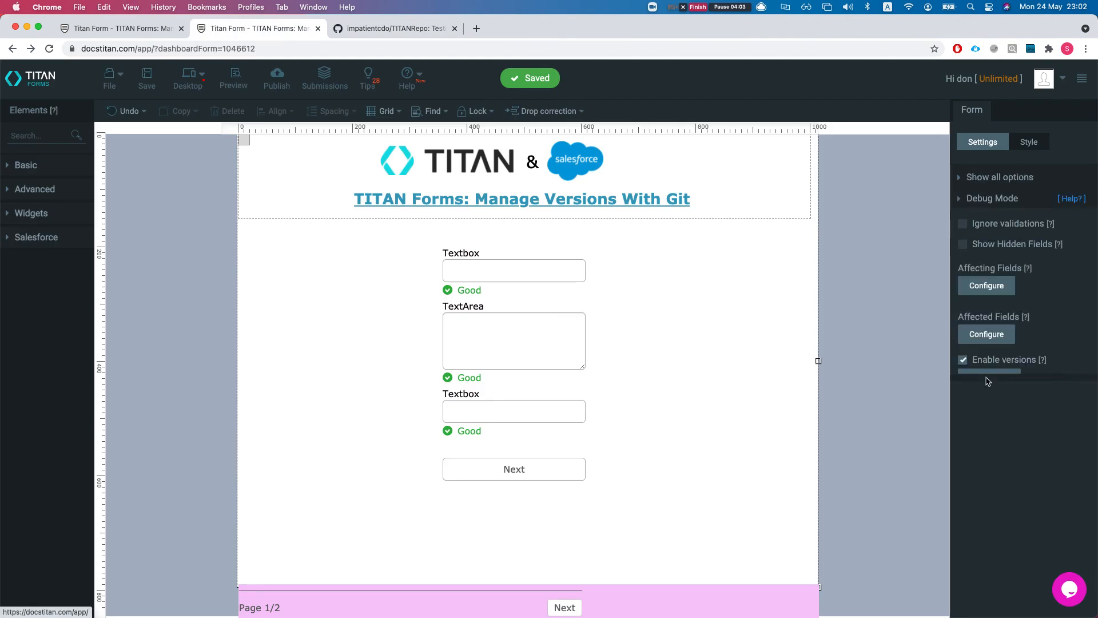
left_click(989, 378)
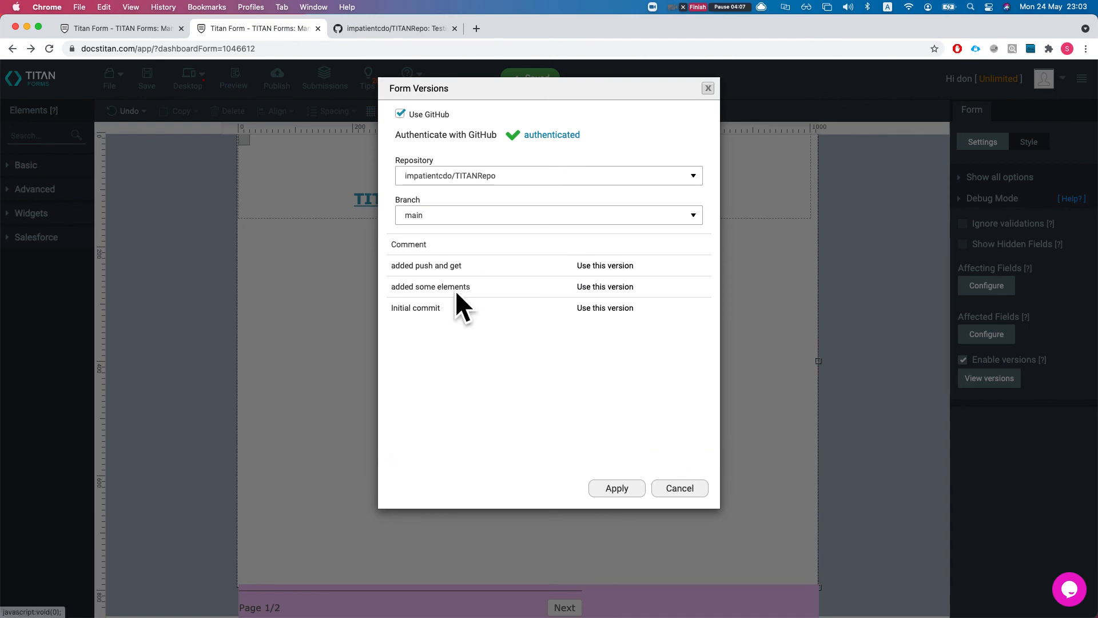
left_click(605, 287)
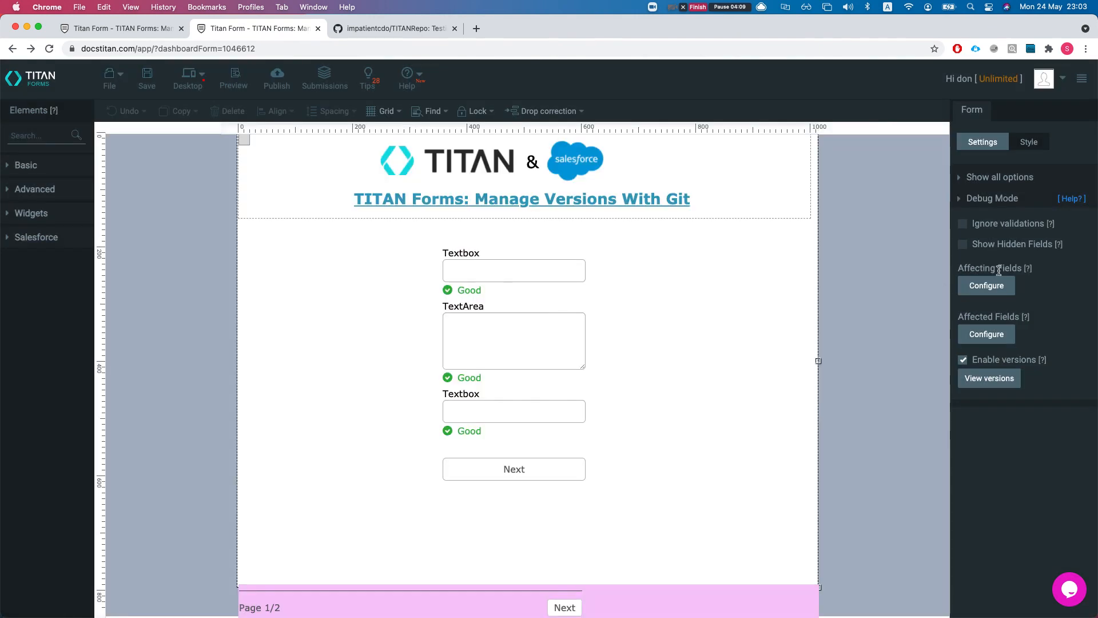
Examine the object lists of Push to Salesforce and Get From Salesforce in the restored version.
left_click(972, 200)
left_click(1001, 240)
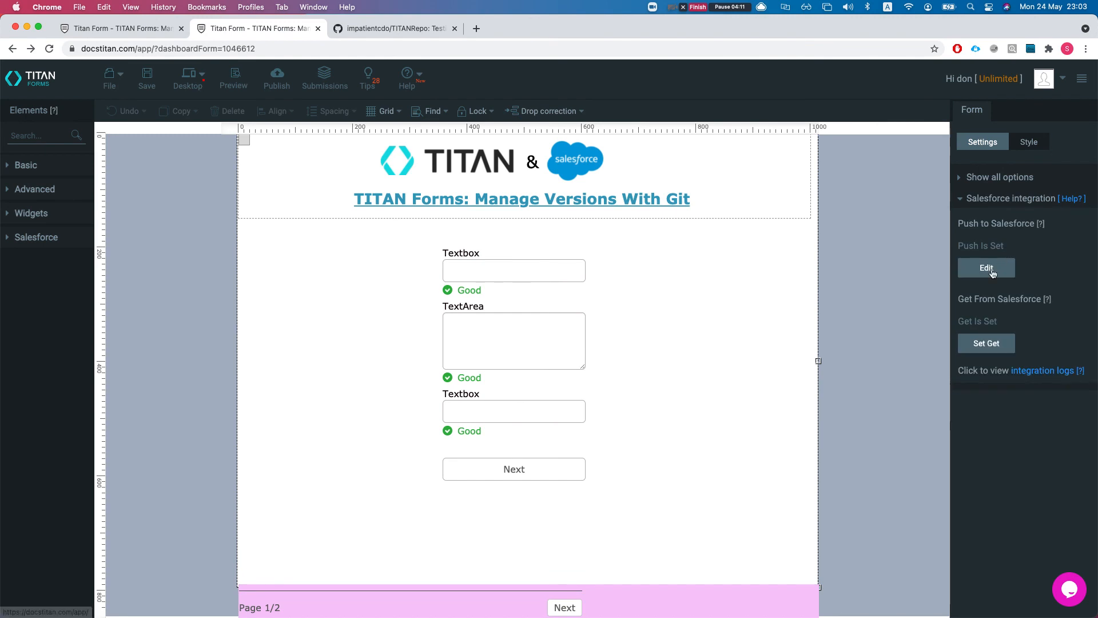
left_click(987, 271)
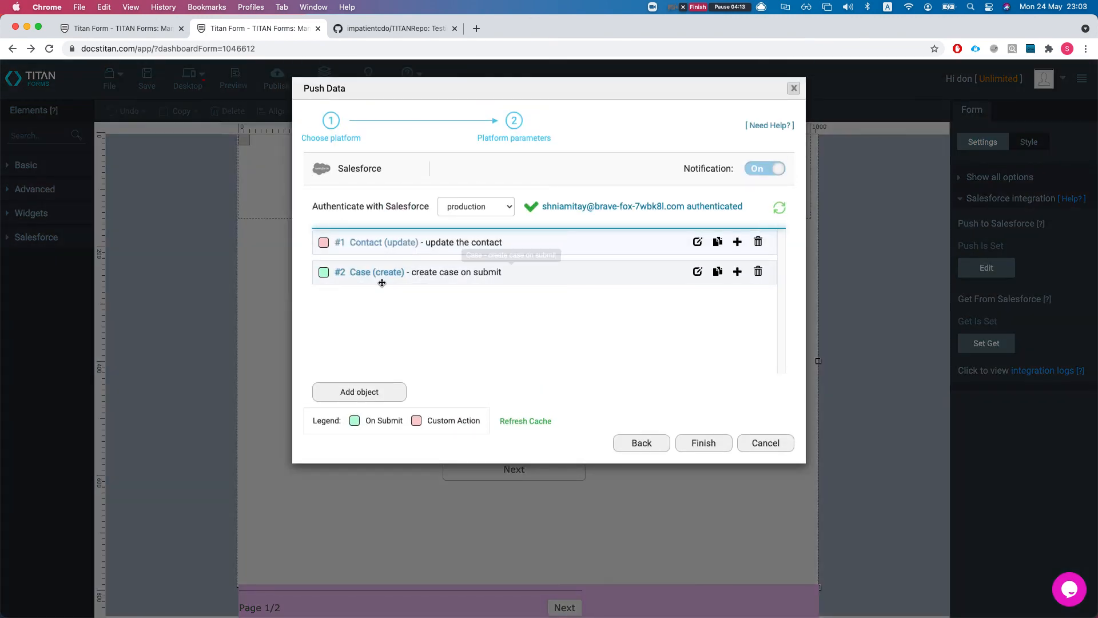
left_click(765, 443)
left_click(982, 345)
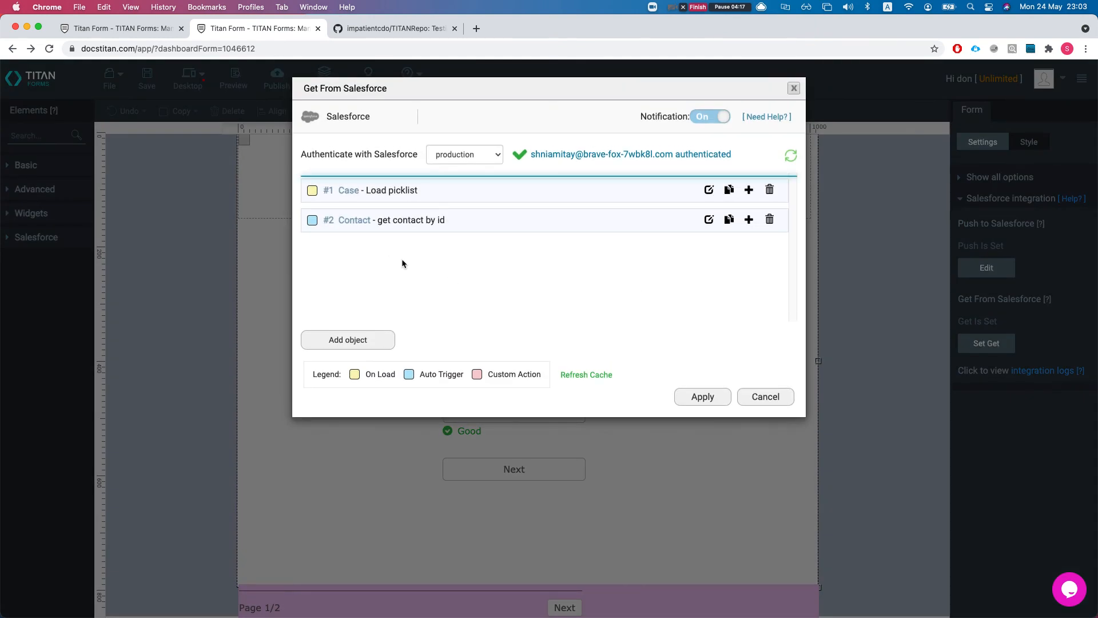
left_click(767, 400)
Restore the form version committed as "added push and get".
left_click(989, 200)
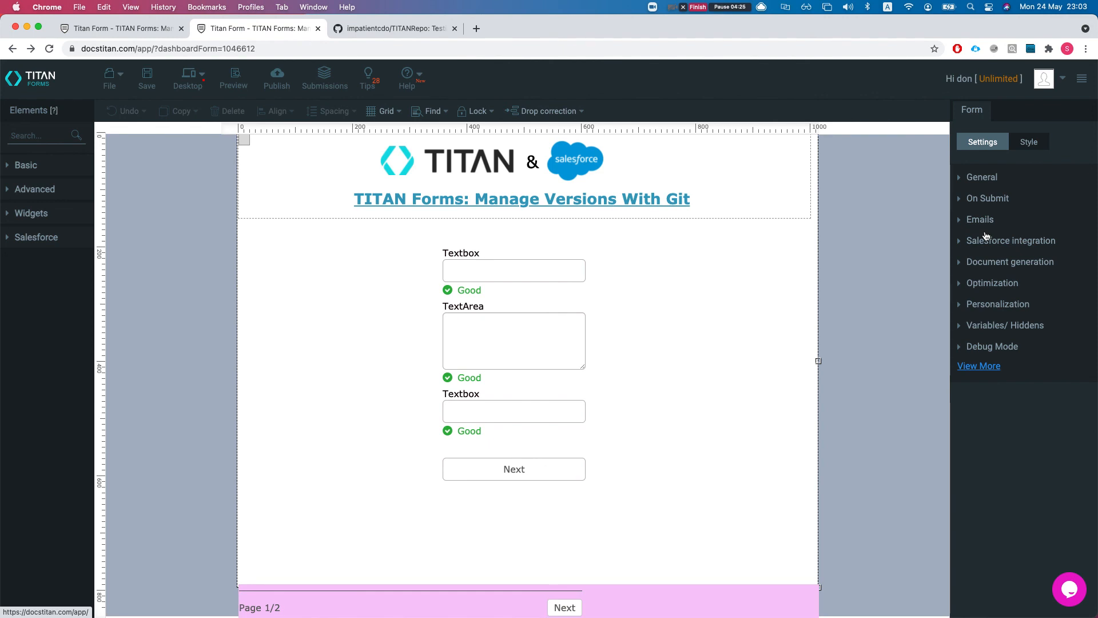
left_click(998, 348)
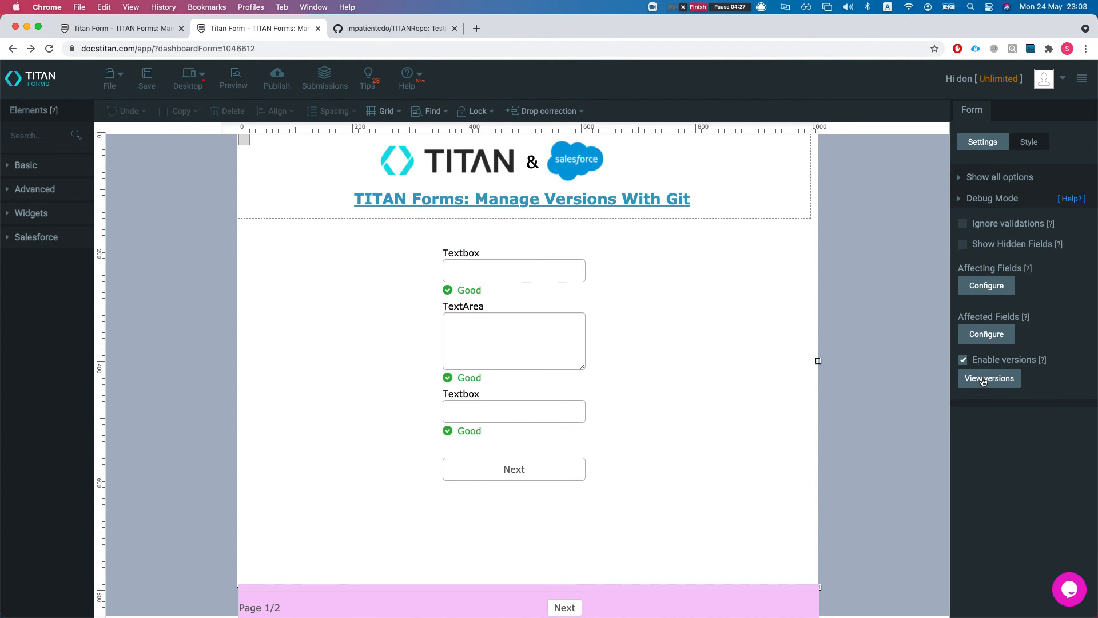
left_click(989, 378)
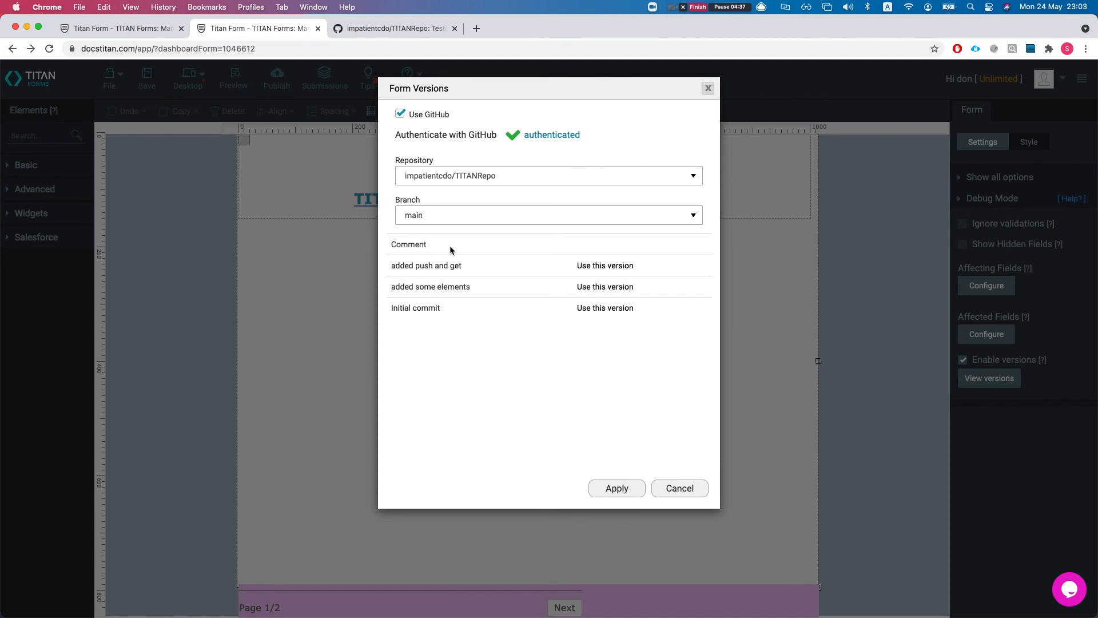
left_click(602, 268)
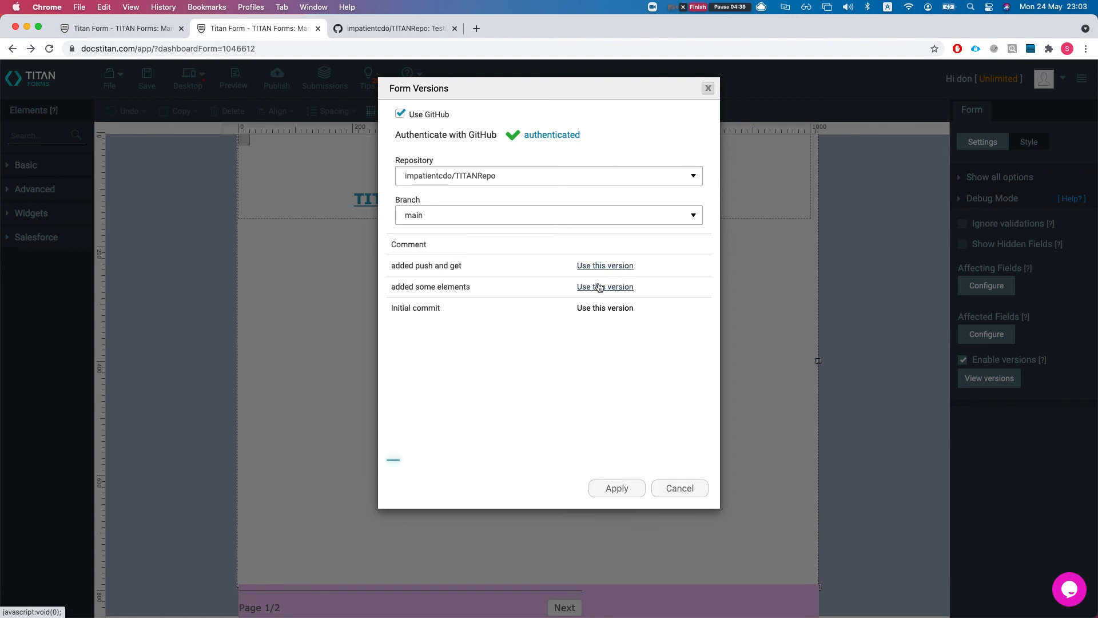